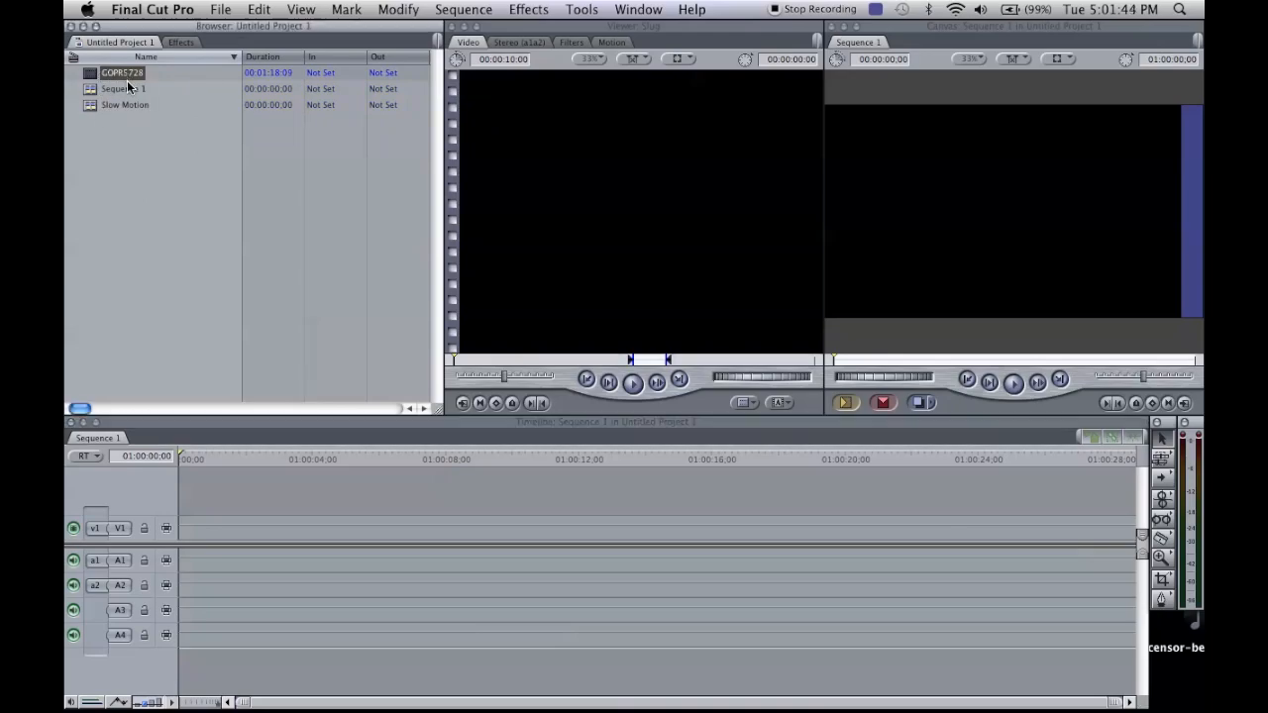
# Step: Place the GOPR5728 clip at the start of Sequence 1 with matching sequence settings, and disable audio tracks A1 and A2
pyautogui.click(94, 71)
pyautogui.moveTo(94, 71); pyautogui.dragTo(196, 524)
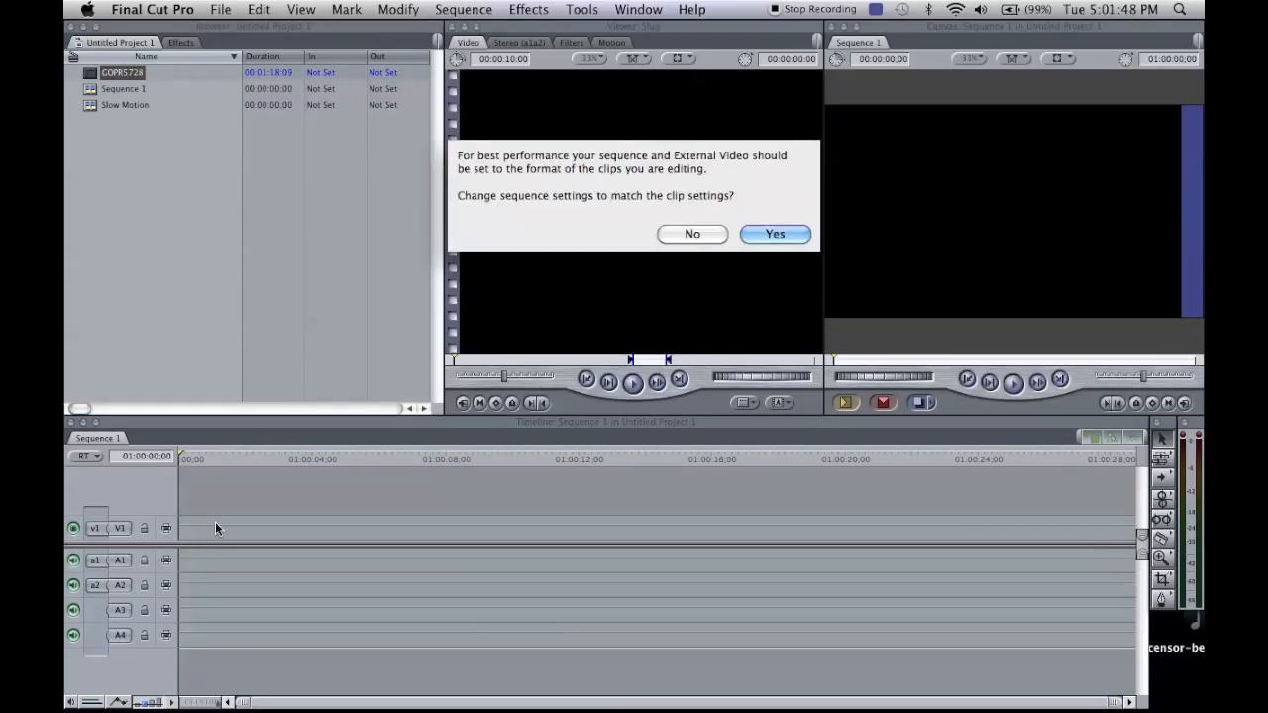
pyautogui.click(773, 235)
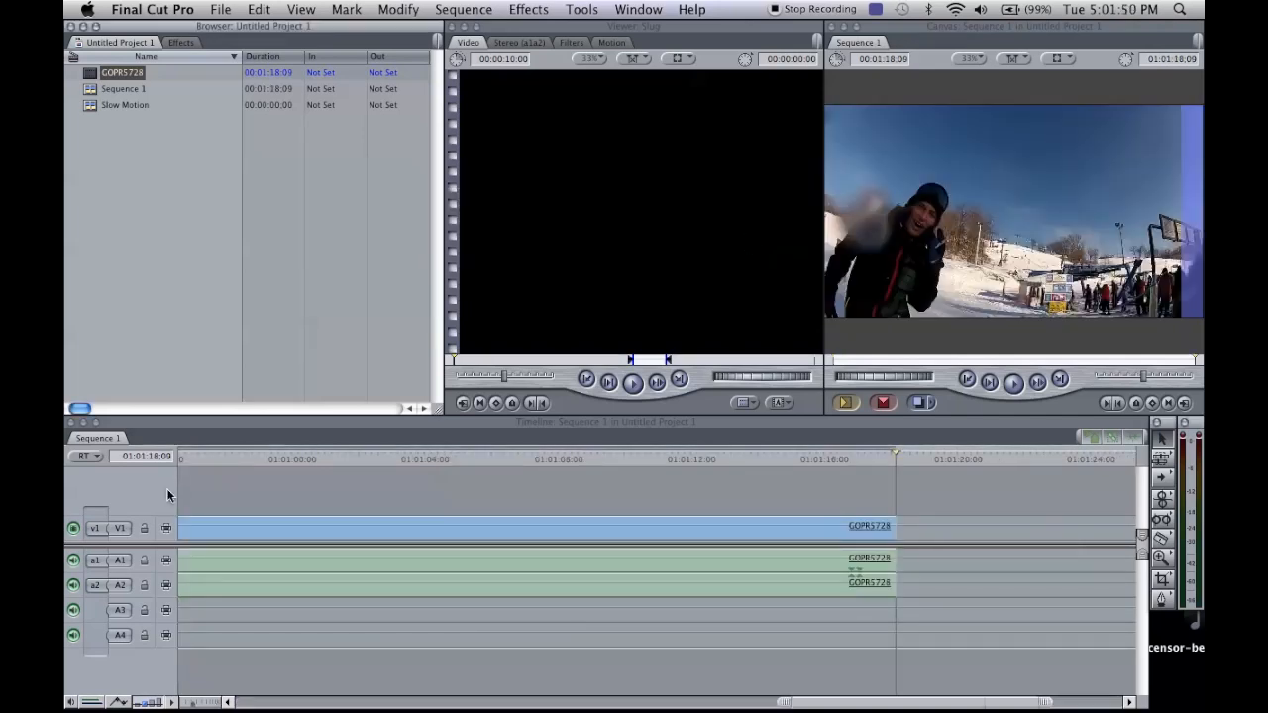
pyautogui.click(75, 560)
pyautogui.click(75, 586)
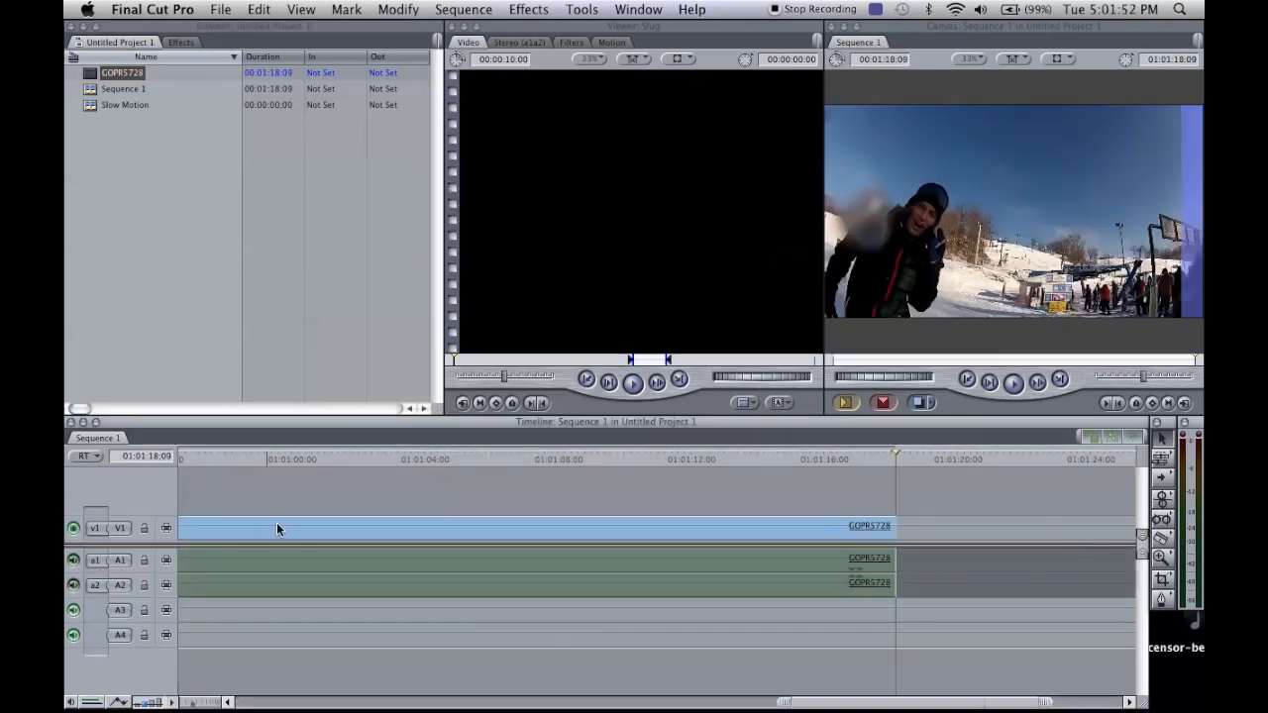
# Step: Split the GOPR5728 clip with the Razor Blade at 01:00:19:46, just before the snowboarder's jump
pyautogui.hscroll(-10, 459, 486)
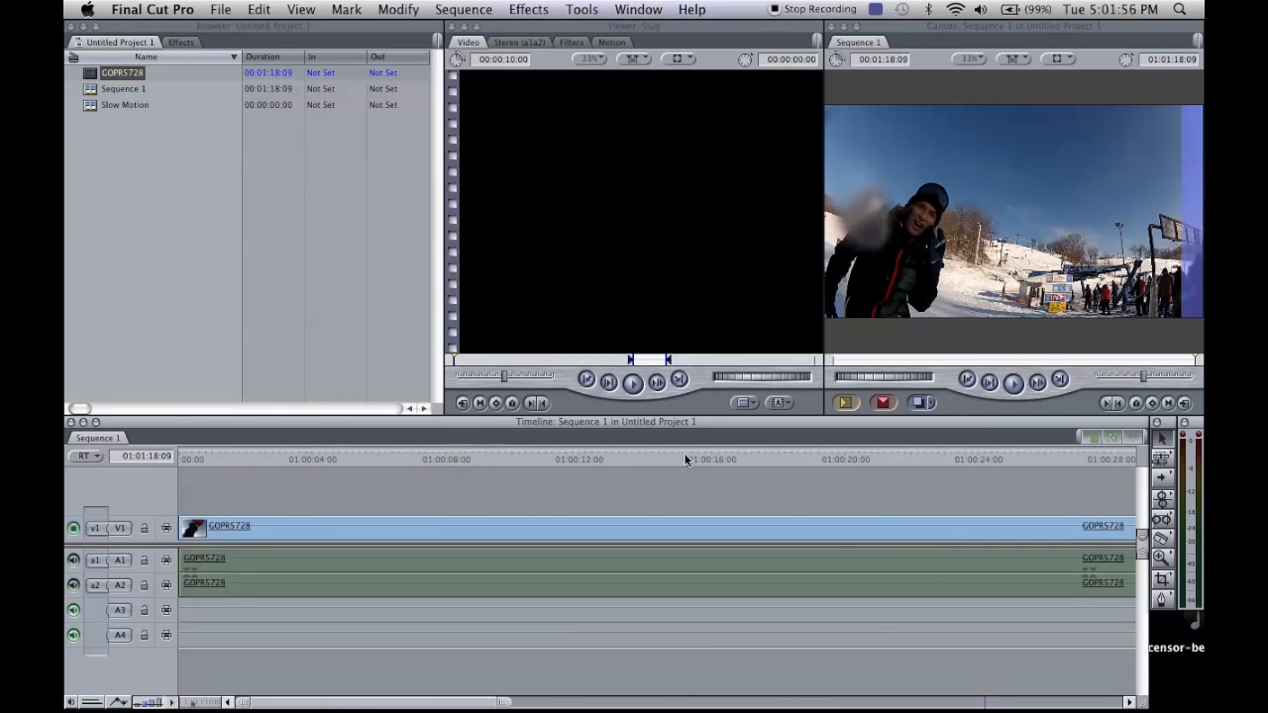
pyautogui.moveTo(724, 458); pyautogui.dragTo(829, 458)
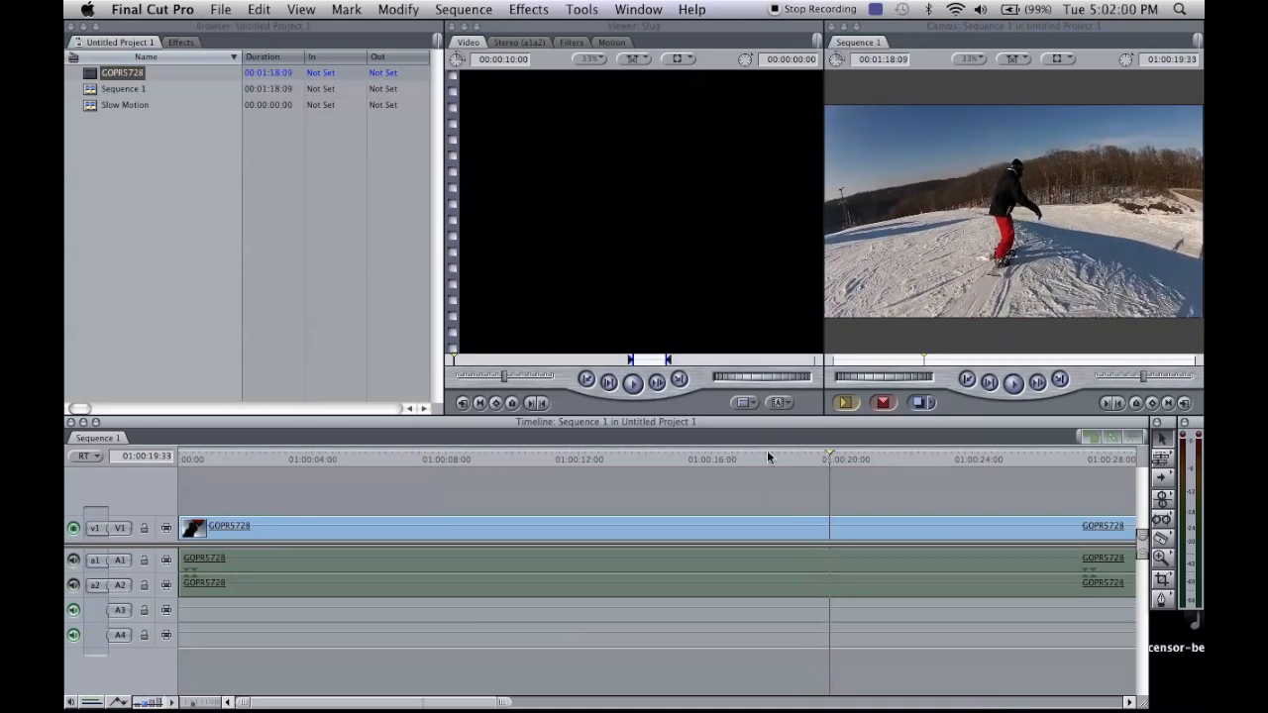
pyautogui.hscroll(5, 755, 485)
pyautogui.moveTo(343, 453); pyautogui.dragTo(346, 456)
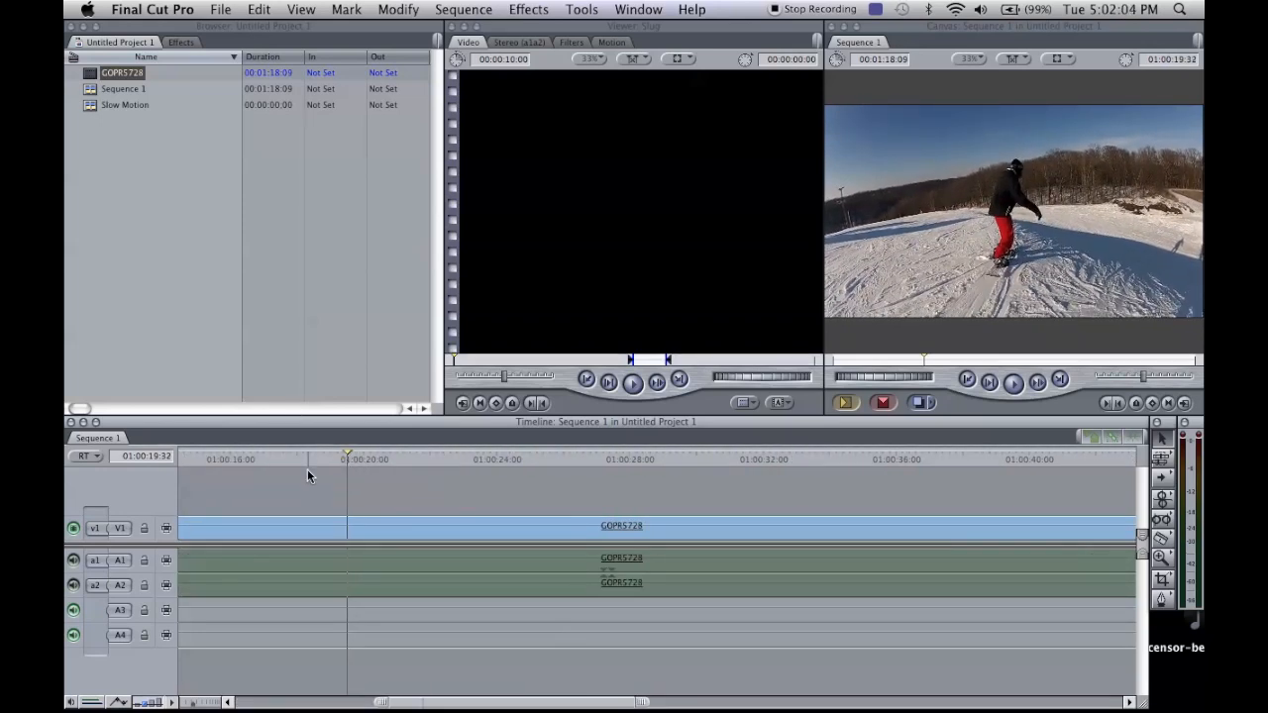
pyautogui.hscroll(-5, 307, 469)
pyautogui.moveTo(346, 458); pyautogui.dragTo(835, 457)
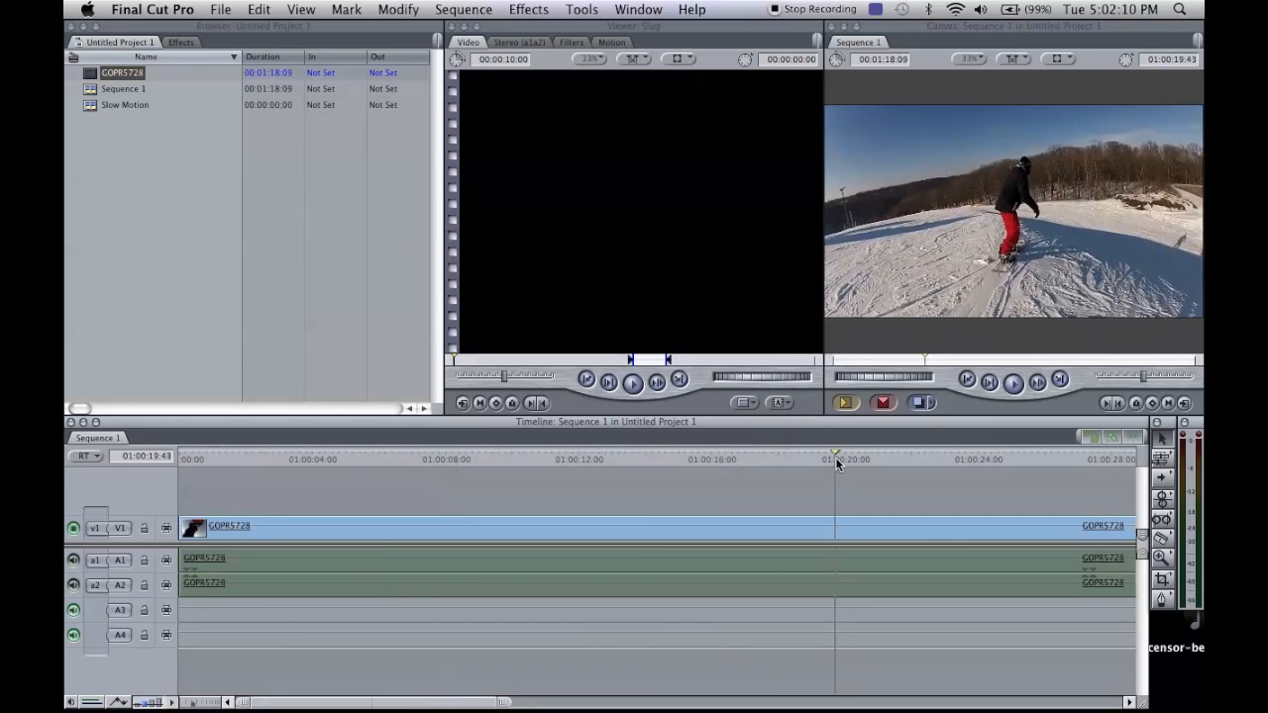
pyautogui.press('b')
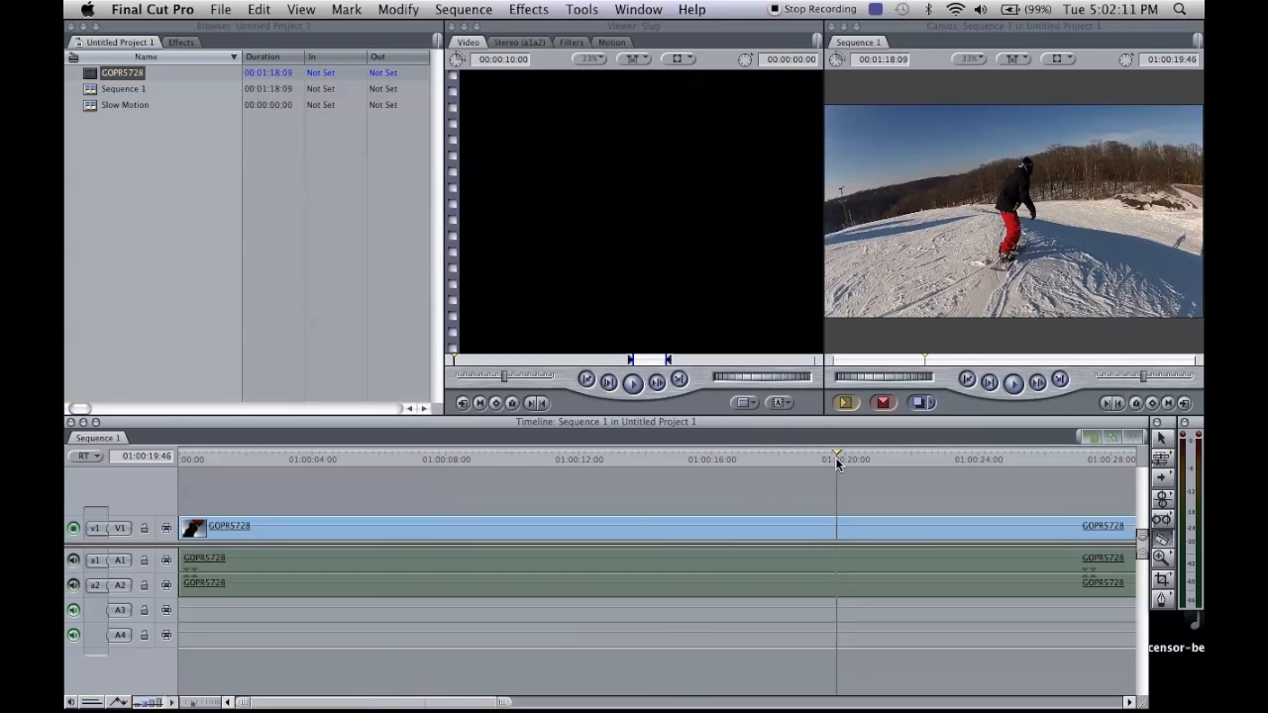
pyautogui.click(840, 529)
pyautogui.press('a')
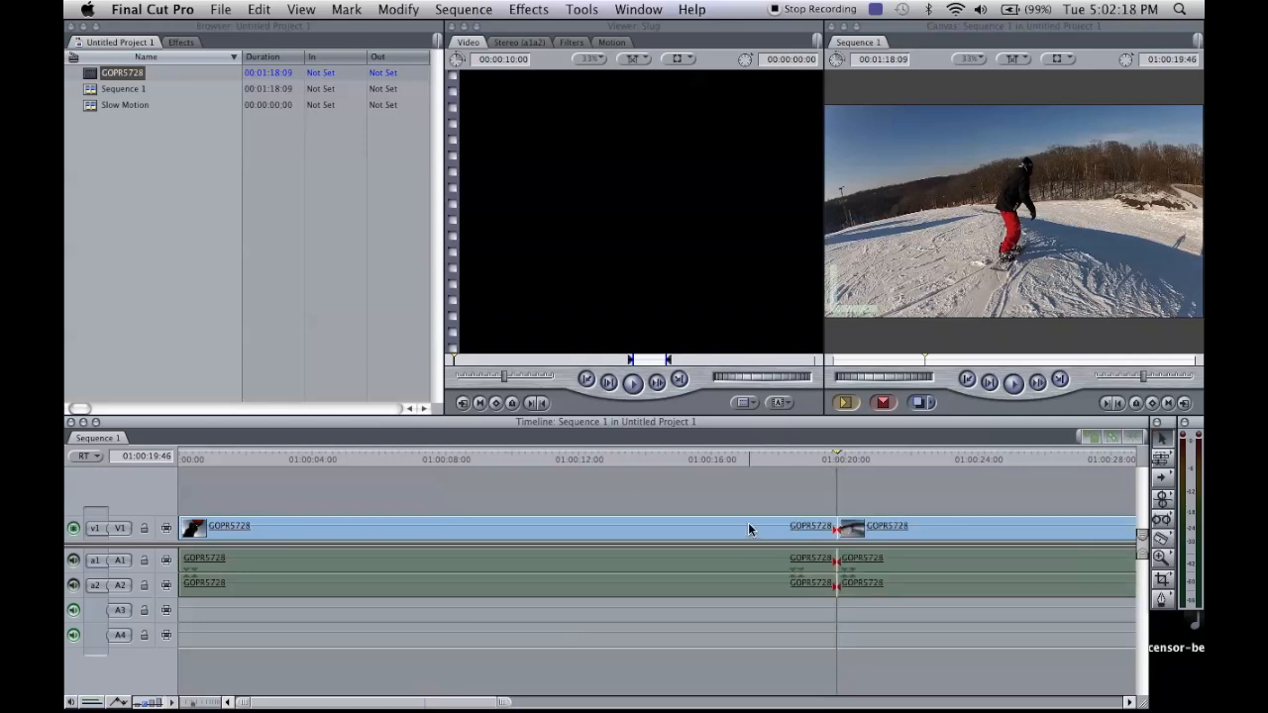
# Step: Delete the footage before the cut and move the remaining clip to the start of the sequence
pyautogui.click(748, 529)
pyautogui.press('Delete')
pyautogui.moveTo(914, 537); pyautogui.dragTo(232, 530)
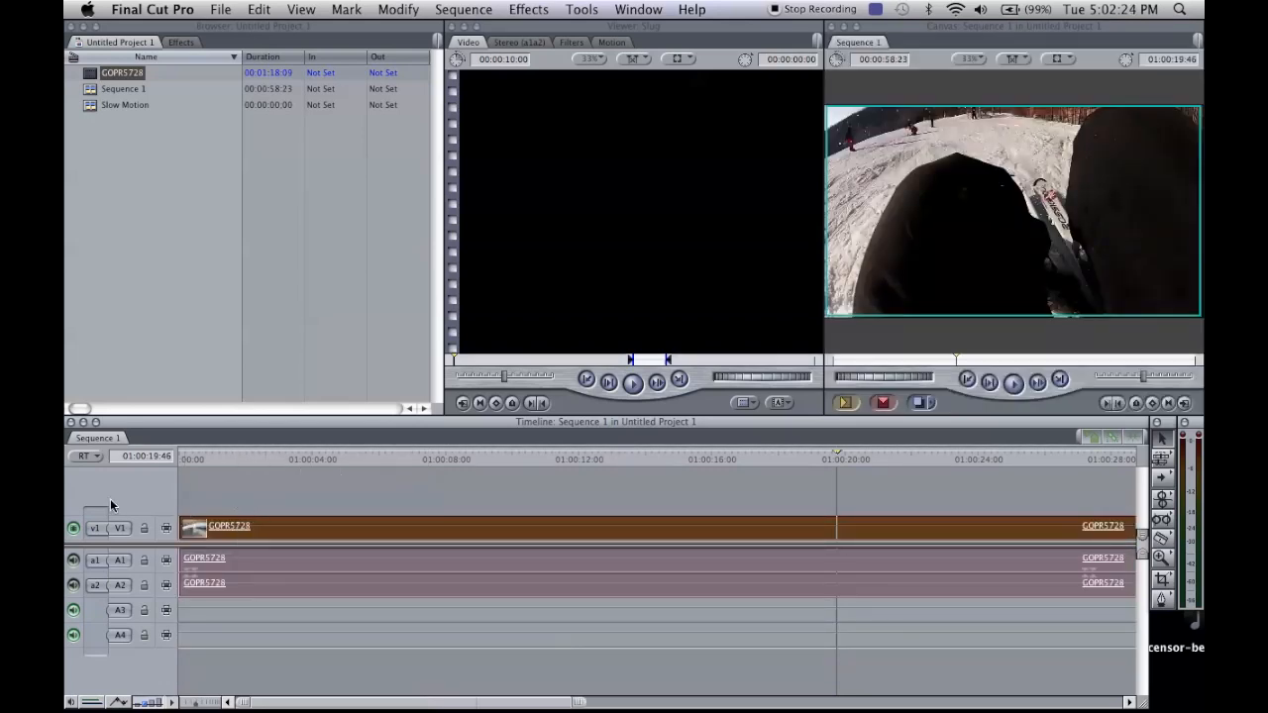
# Step: Split the clip at 01:00:00:24 and again at 01:00:00:50 to isolate the jump as a short segment
pyautogui.moveTo(263, 453); pyautogui.dragTo(195, 465)
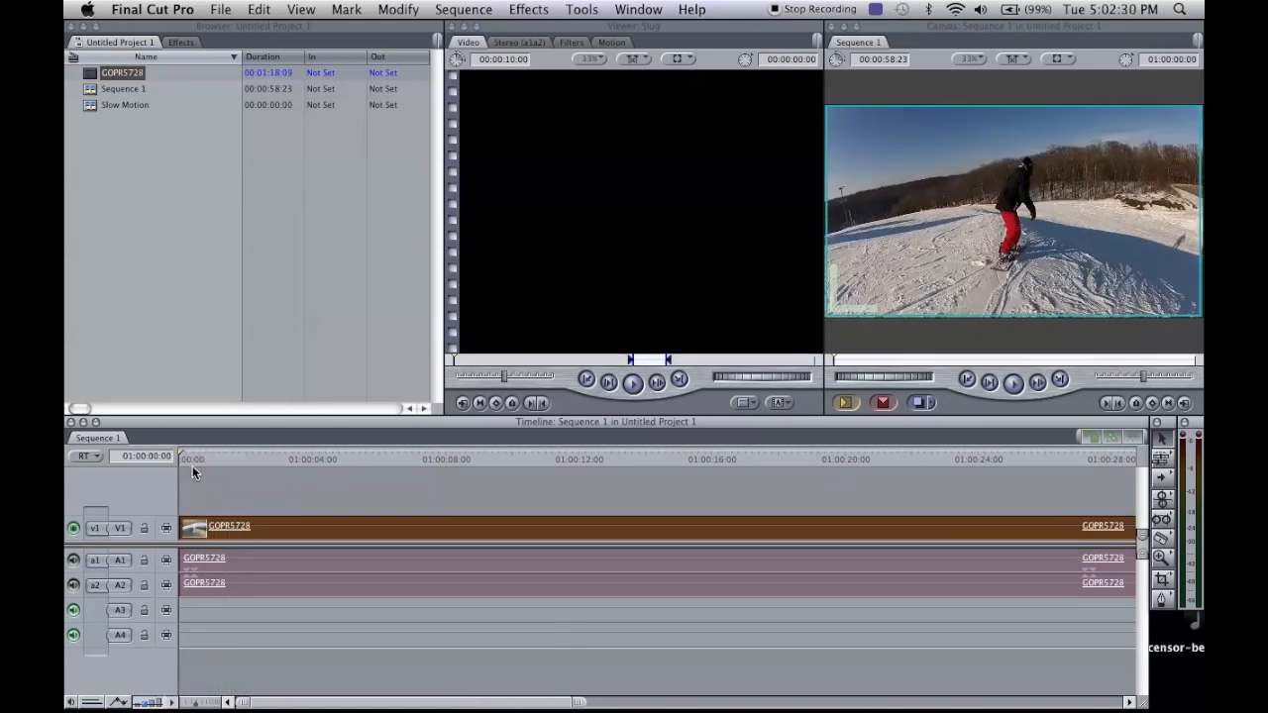
pyautogui.press('space')
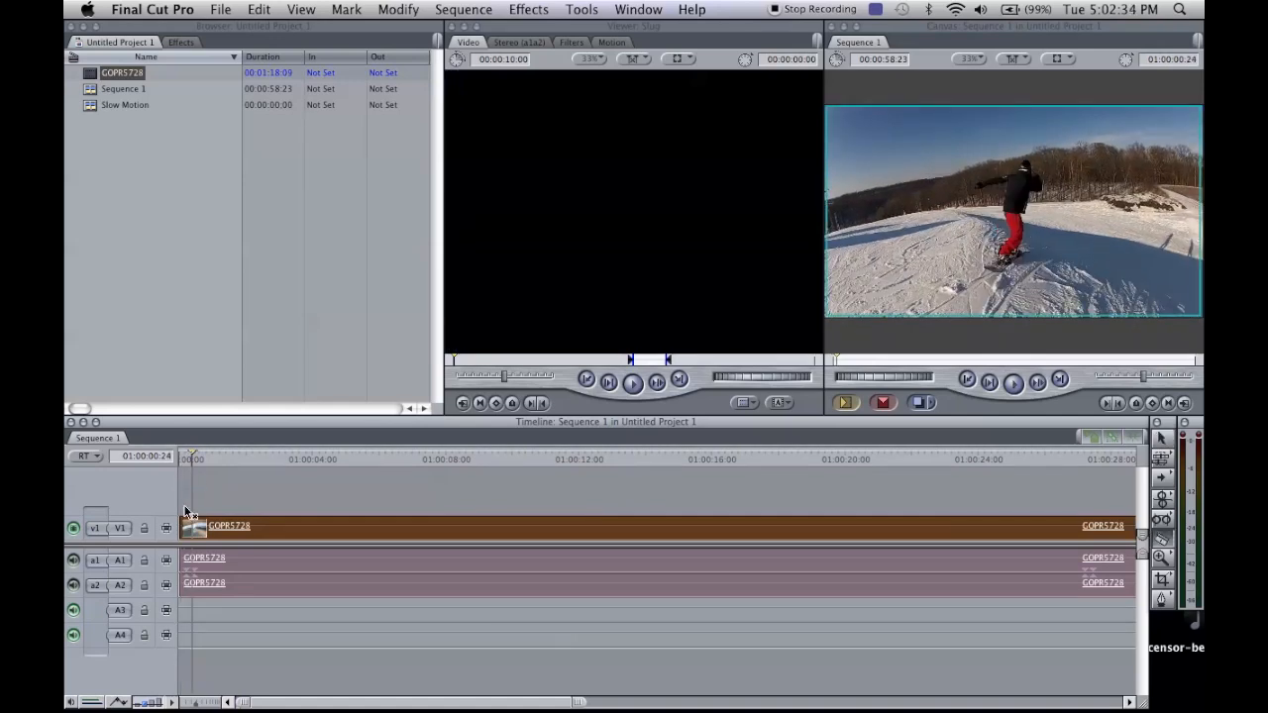
pyautogui.click(192, 528)
pyautogui.moveTo(191, 528); pyautogui.dragTo(255, 522)
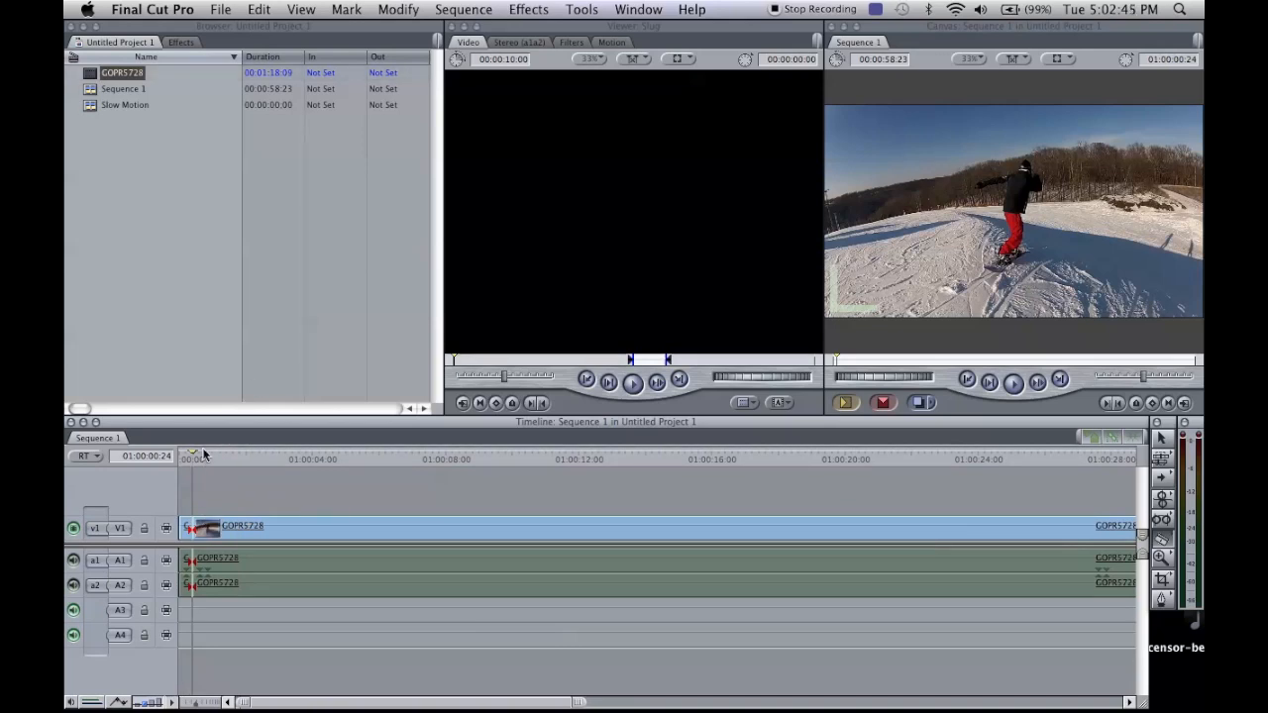
pyautogui.moveTo(874, 374); pyautogui.dragTo(942, 375)
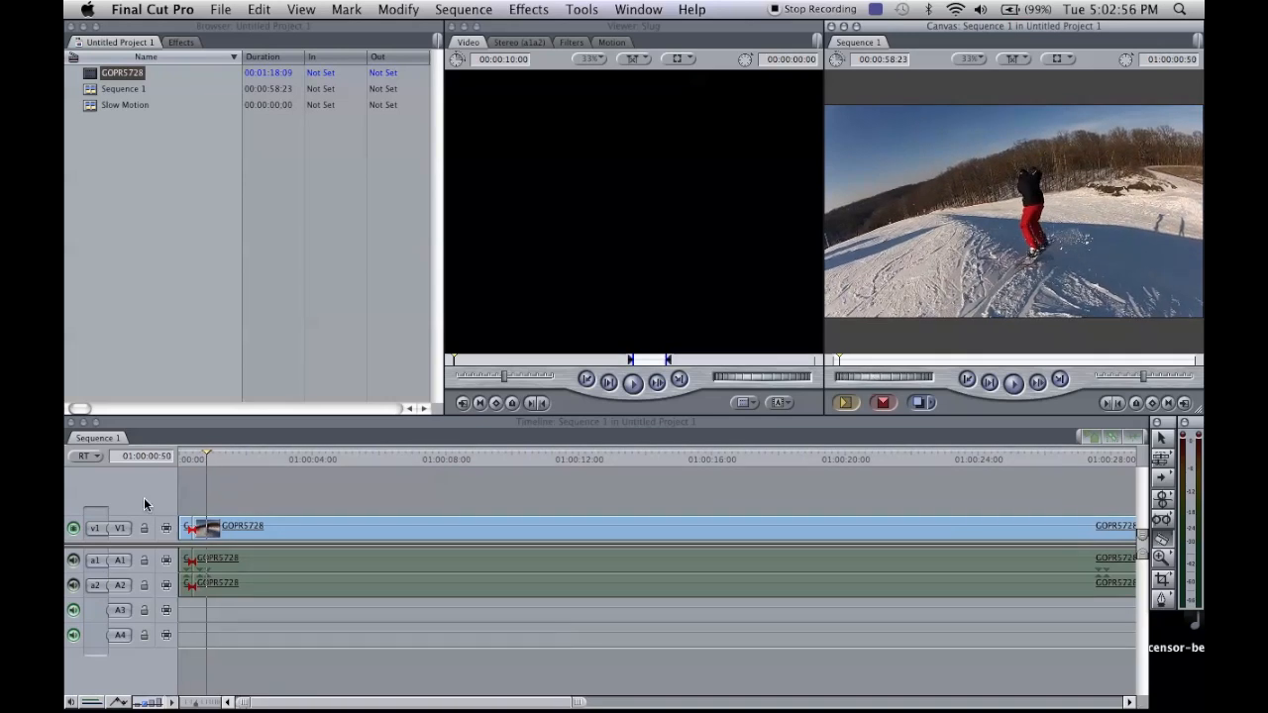
pyautogui.click(213, 528)
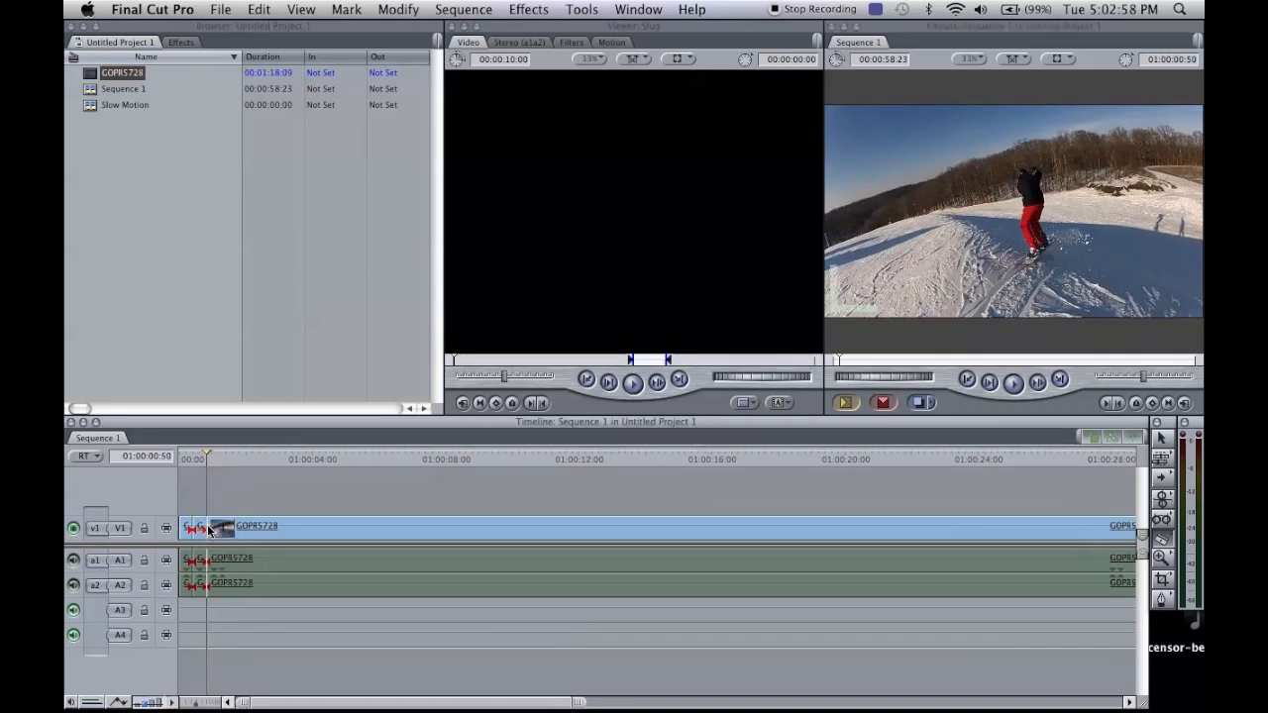
# Step: Split the clip at 01:00:04:53 and delete all footage after that cut
pyautogui.click(304, 528)
pyautogui.click(314, 458)
pyautogui.moveTo(313, 458); pyautogui.dragTo(340, 457)
pyautogui.press('b')
pyautogui.click(343, 533)
pyautogui.press('a')
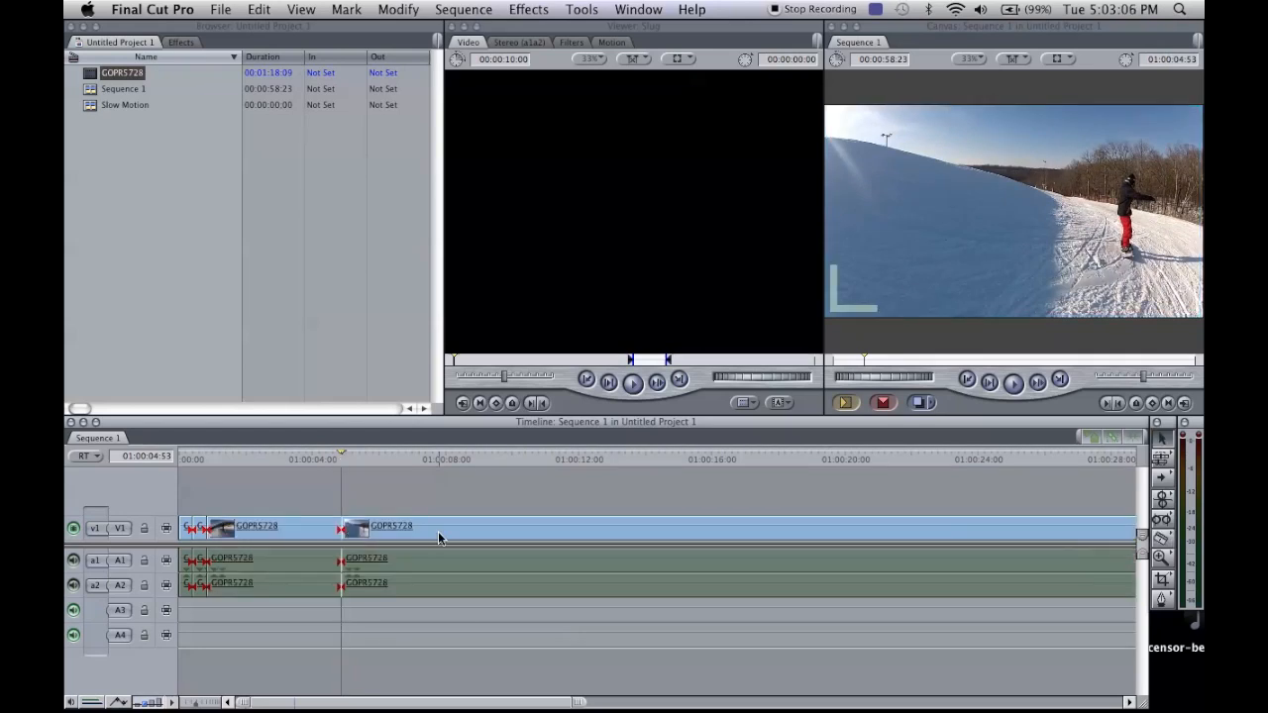
pyautogui.click(438, 531)
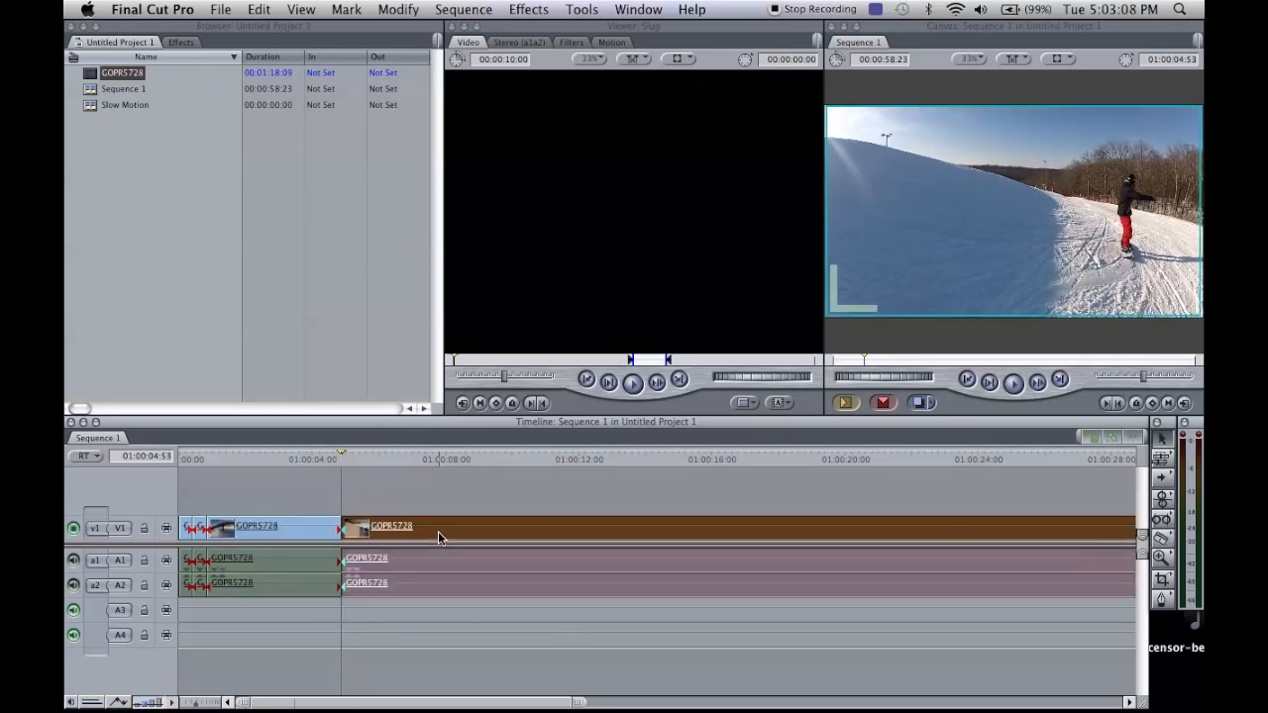
pyautogui.press('Delete')
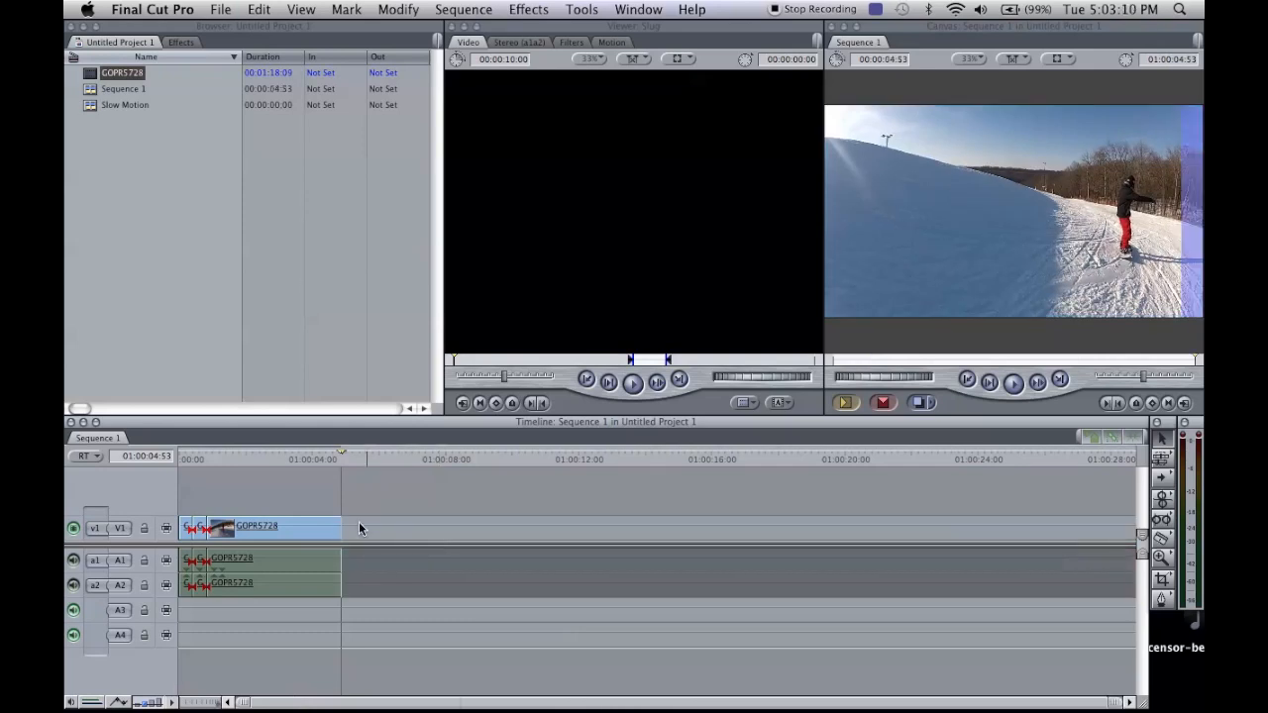
# Step: Play the trimmed segments from the start of the sequence to check the cuts around the jump
pyautogui.click(313, 523)
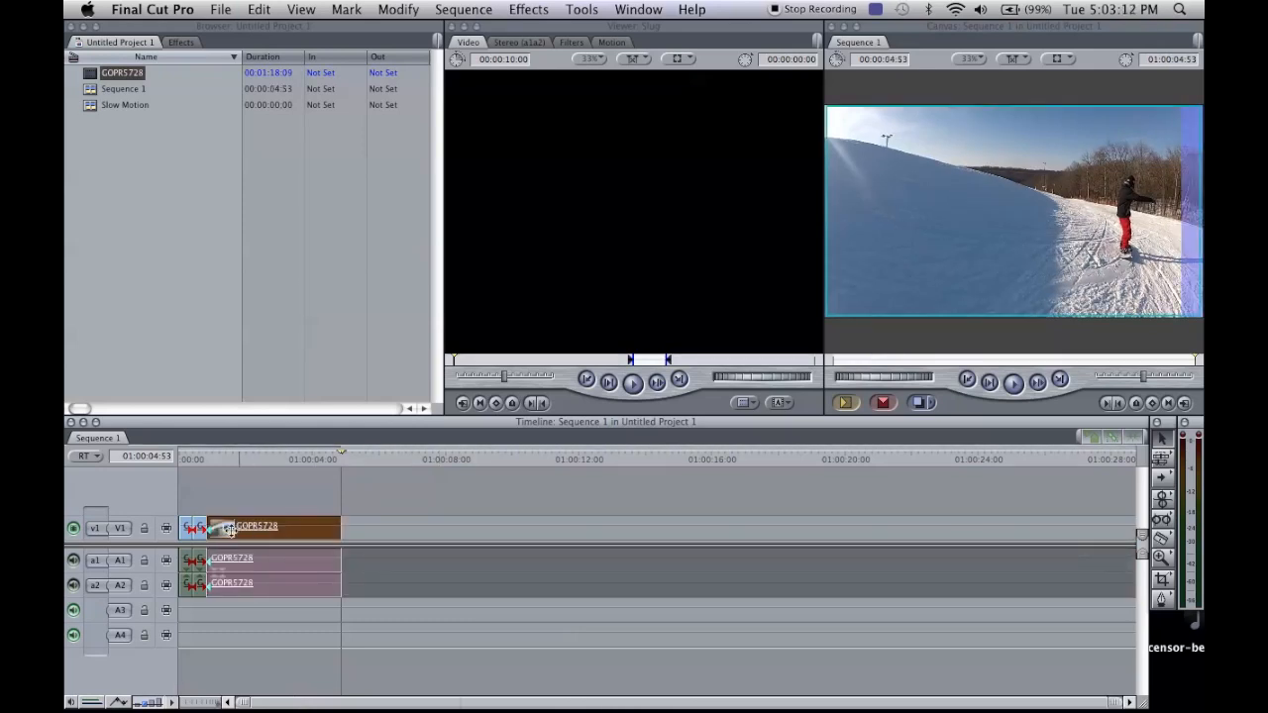
pyautogui.click(186, 529)
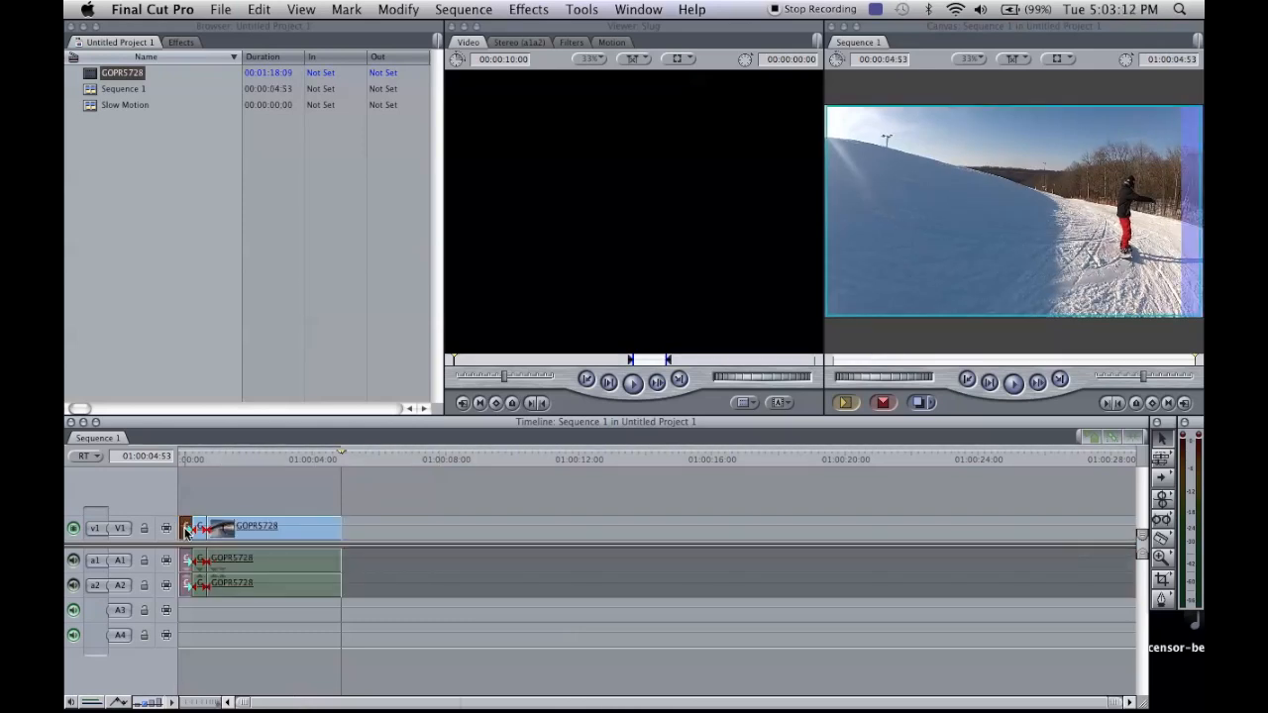
pyautogui.click(179, 459)
pyautogui.moveTo(179, 460); pyautogui.dragTo(174, 466)
pyautogui.press('space')
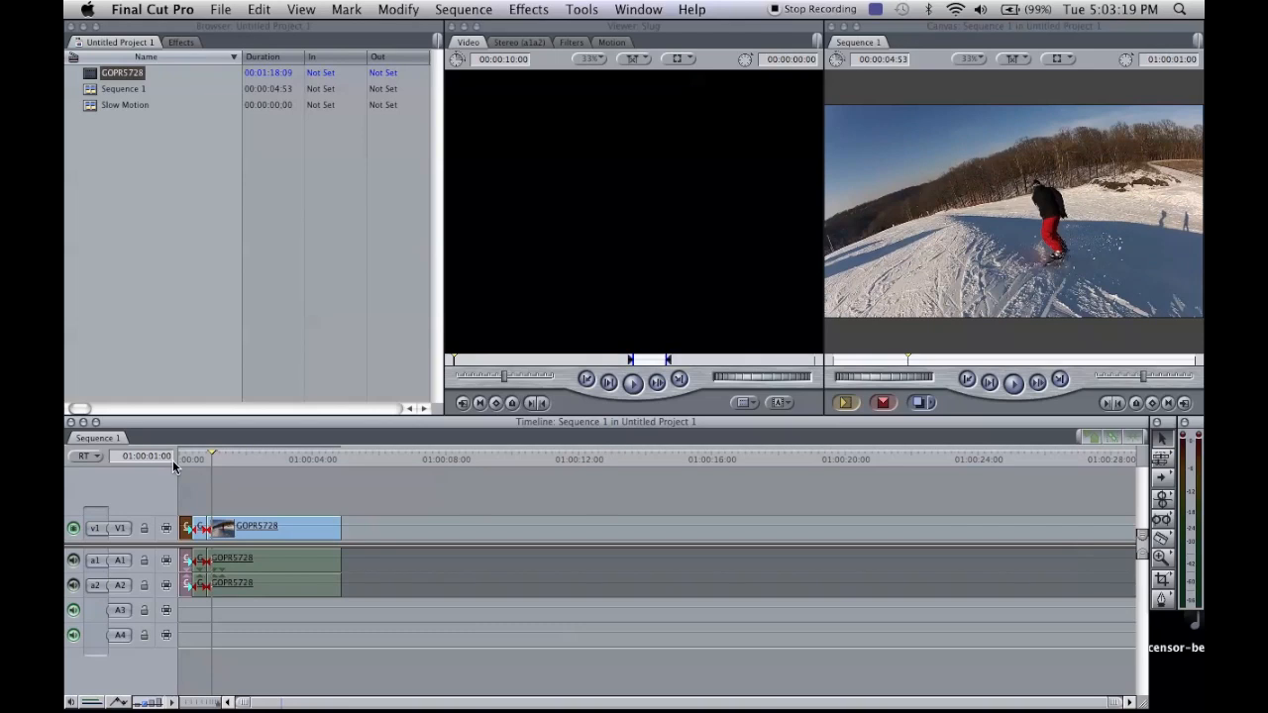
# Step: Move the last segment to about 01:00:12:00 in the timeline and play the short jump segment
pyautogui.click(261, 530)
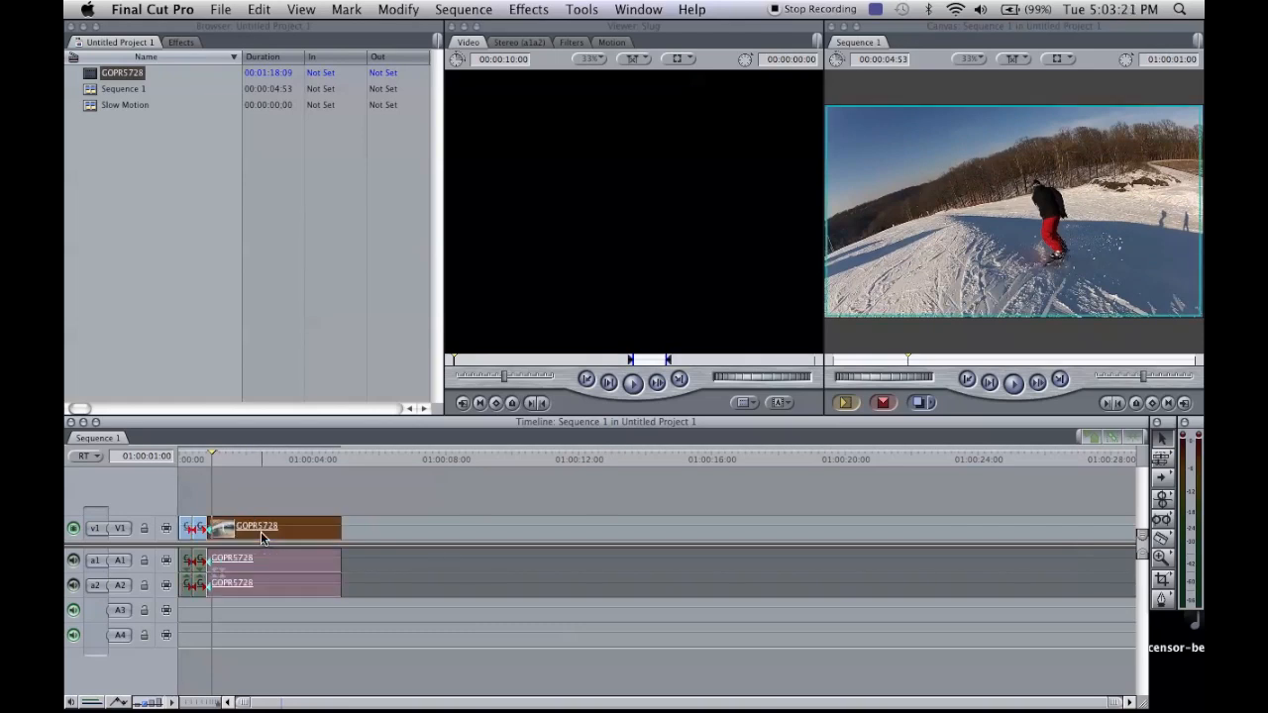
pyautogui.moveTo(251, 528); pyautogui.dragTo(628, 522)
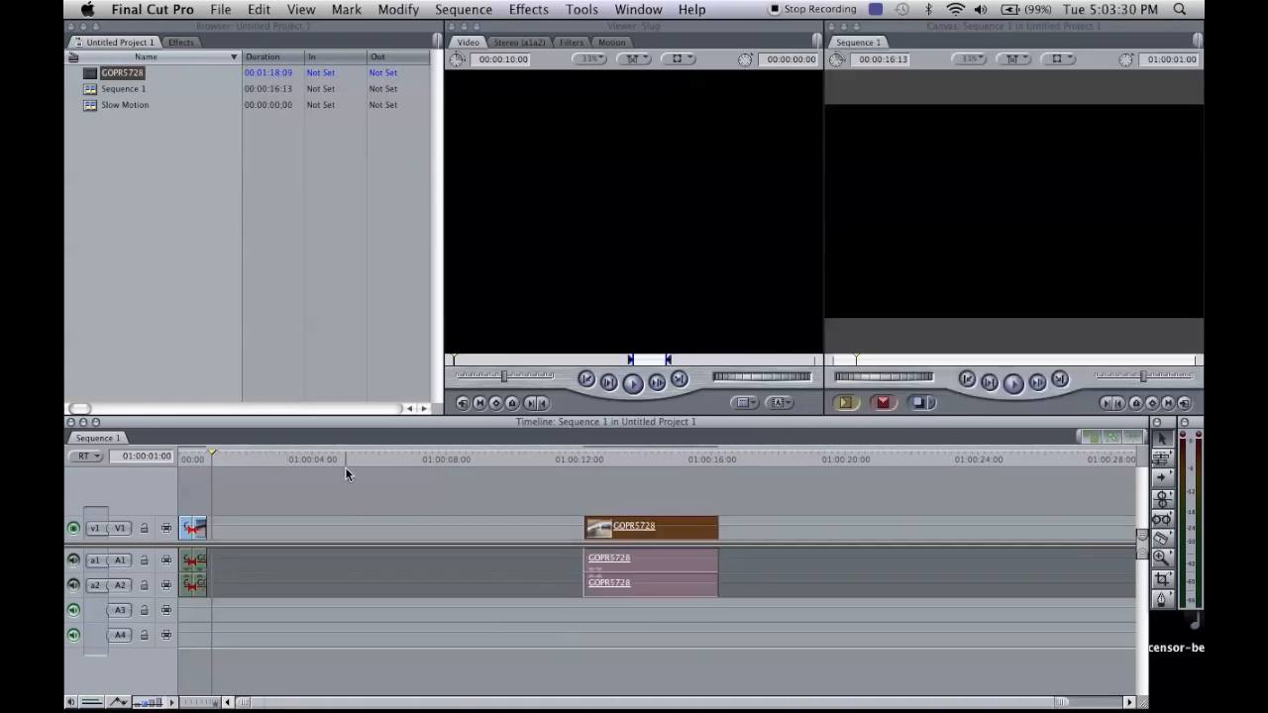
pyautogui.click(195, 527)
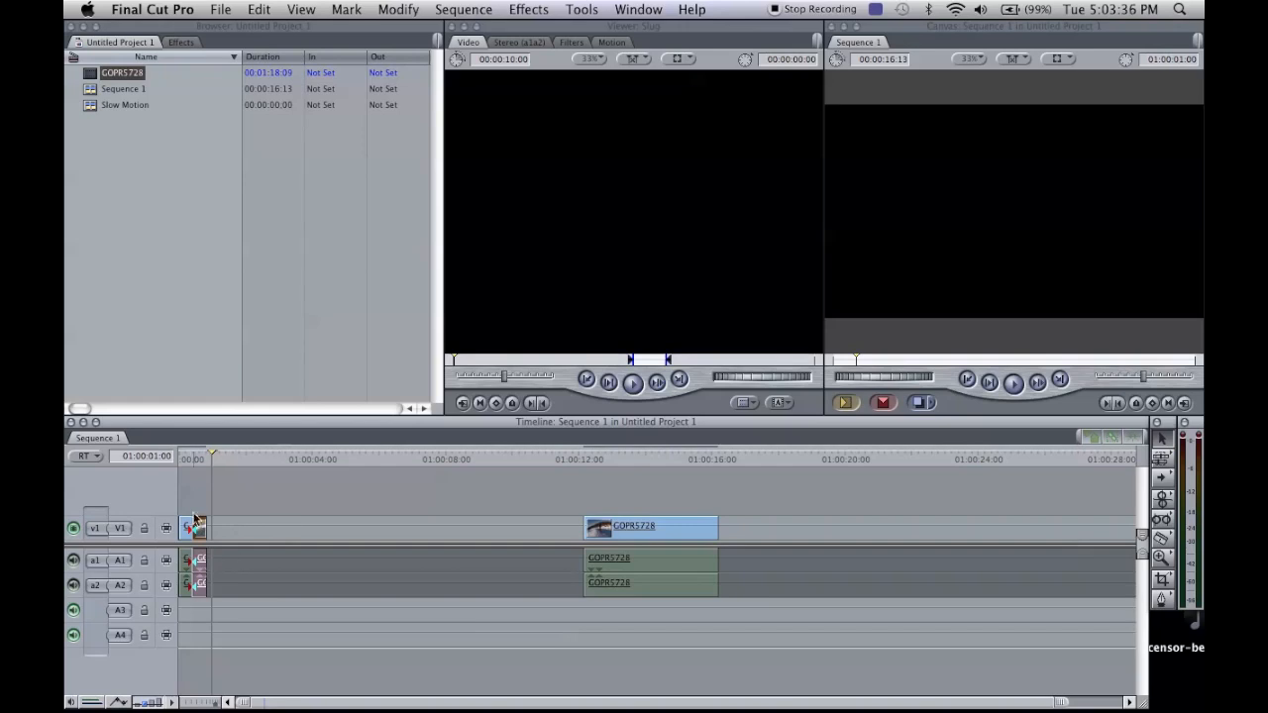
pyautogui.moveTo(193, 465)
pyautogui.mouseDown()
pyautogui.moveTo(208, 461)
pyautogui.moveTo(196, 461)
pyautogui.mouseUp()
pyautogui.press('space')
pyautogui.press('space')
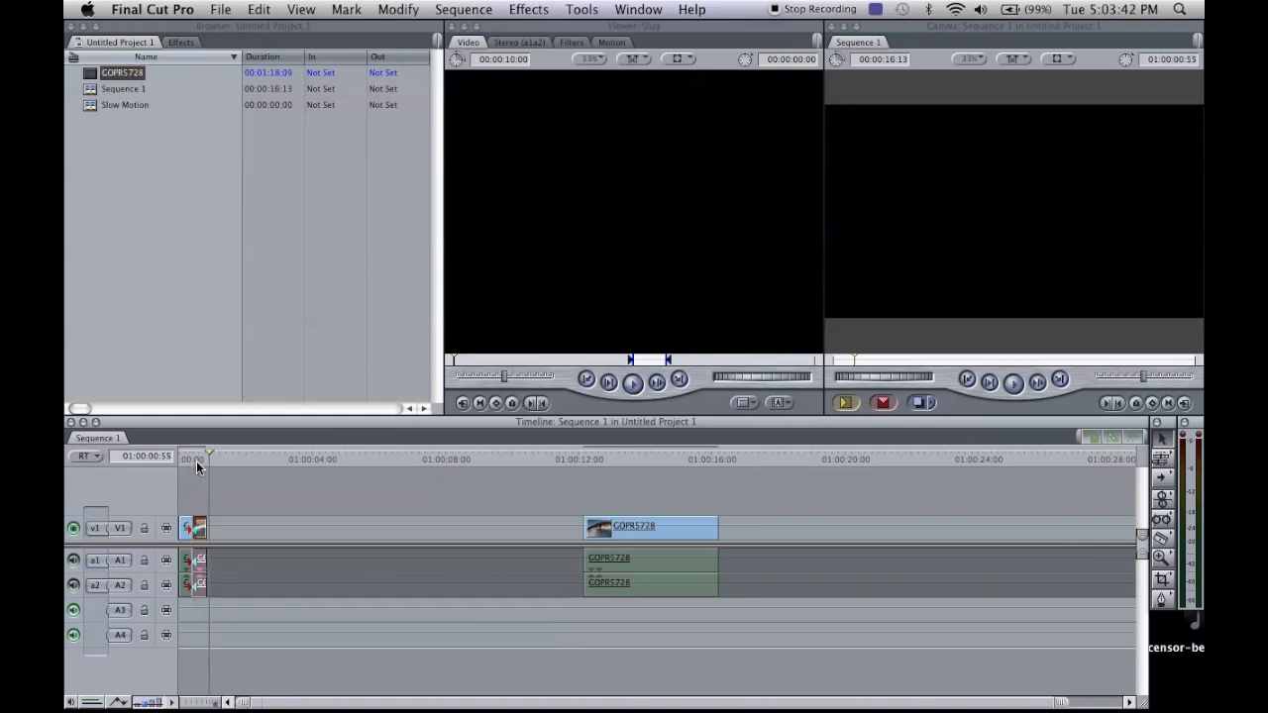
# Step: Add the short jump segment from the timeline to the project's clips and compare it with the original clip
pyautogui.moveTo(199, 528); pyautogui.dragTo(133, 175)
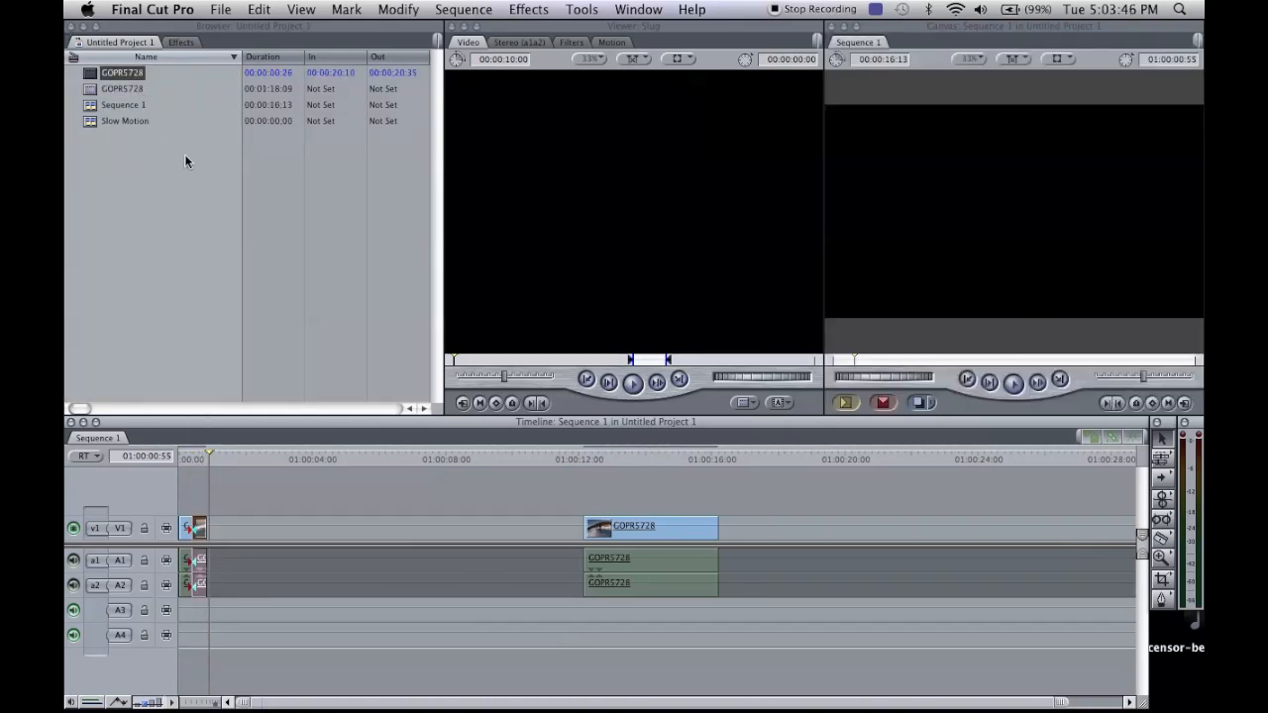
pyautogui.click(119, 89)
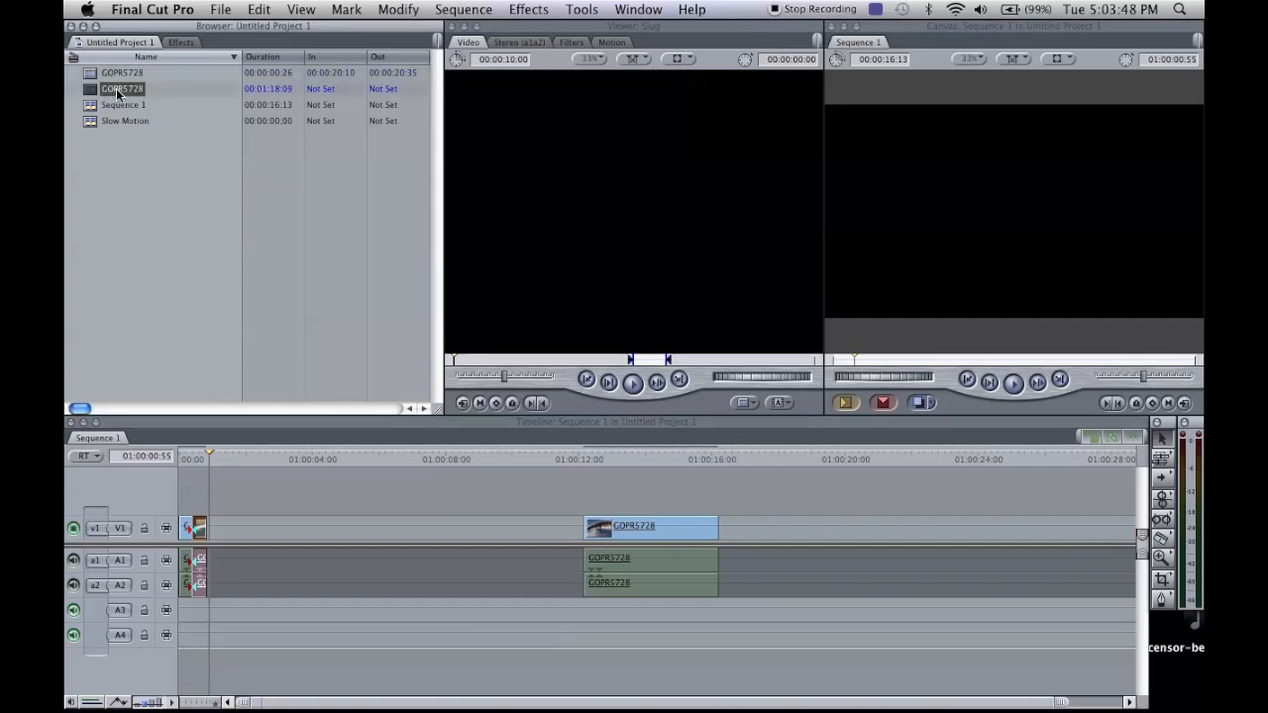
pyautogui.click(118, 77)
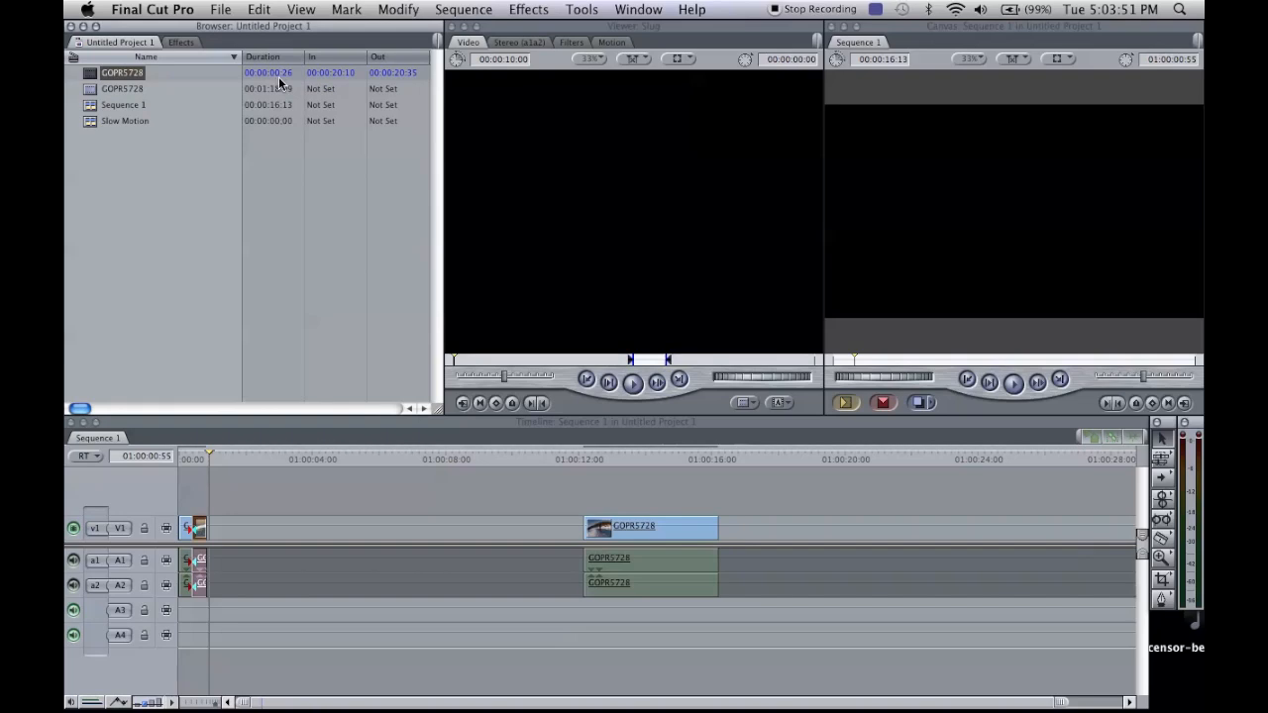
pyautogui.click(283, 308)
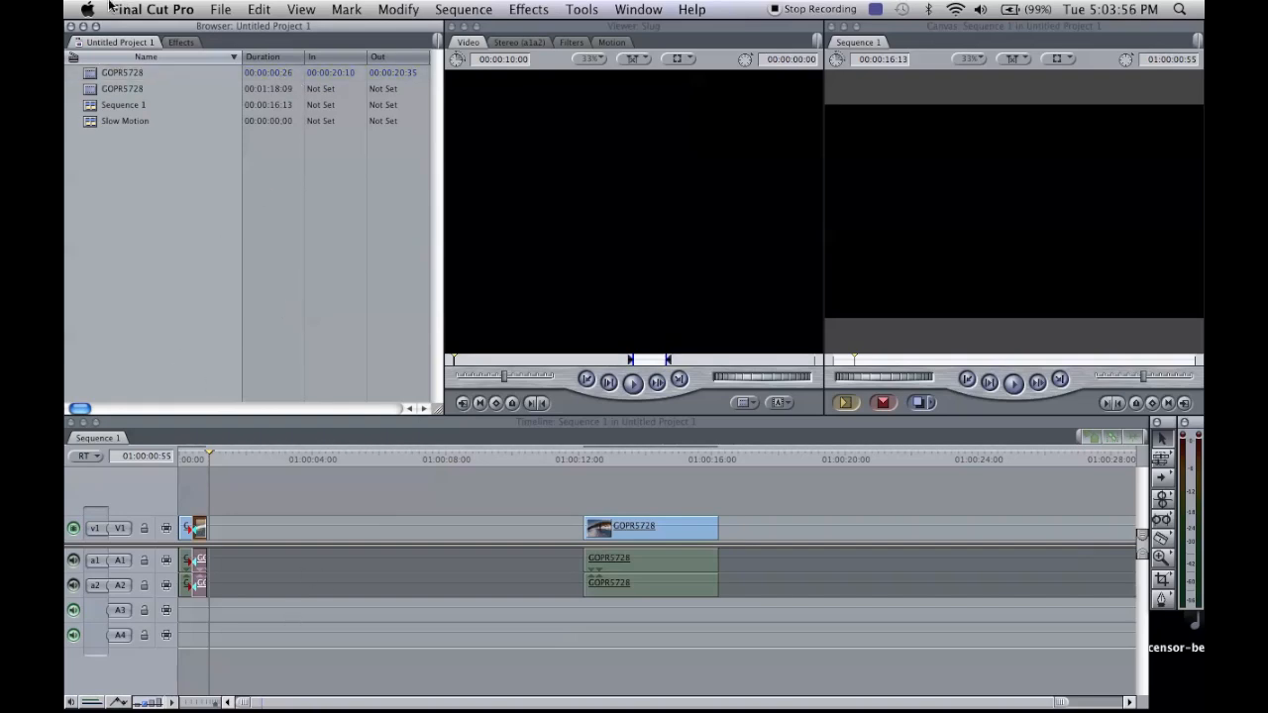
# Step: Open the Slow Motion sequence and place the short GOPR5728 clip at its start, matching the sequence settings to the clip
pyautogui.doubleClick(93, 121)
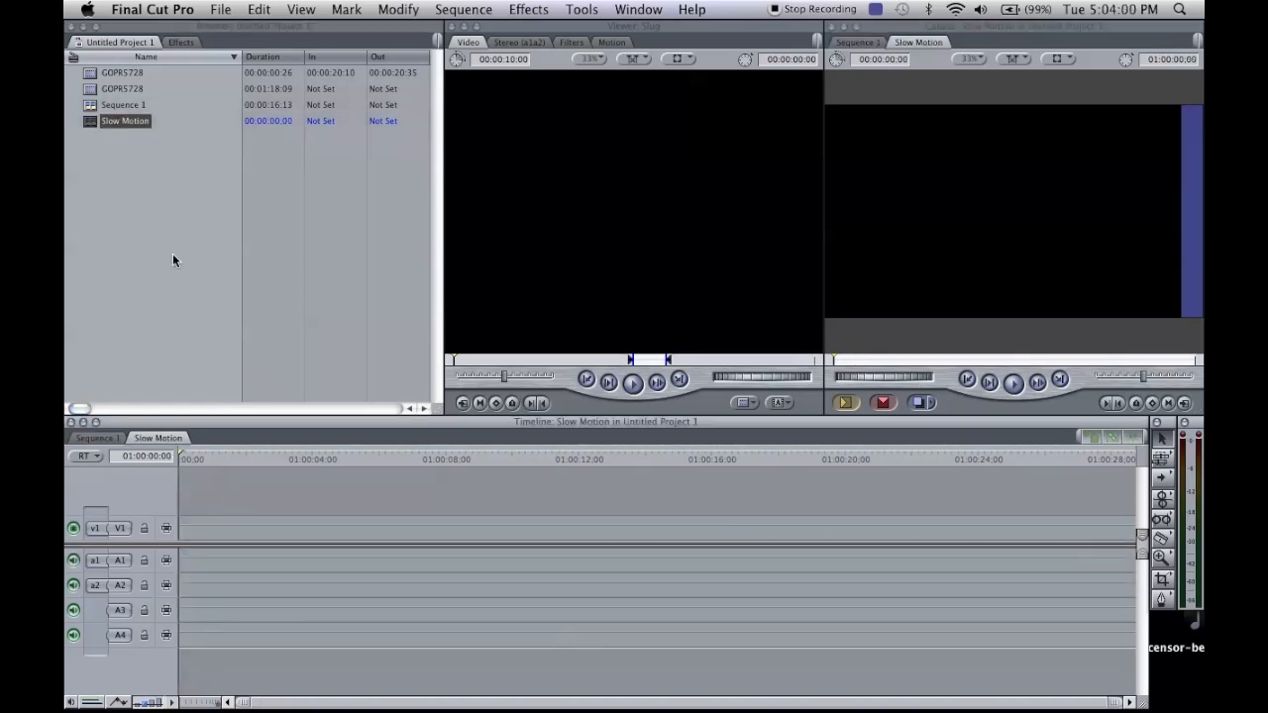
pyautogui.click(126, 73)
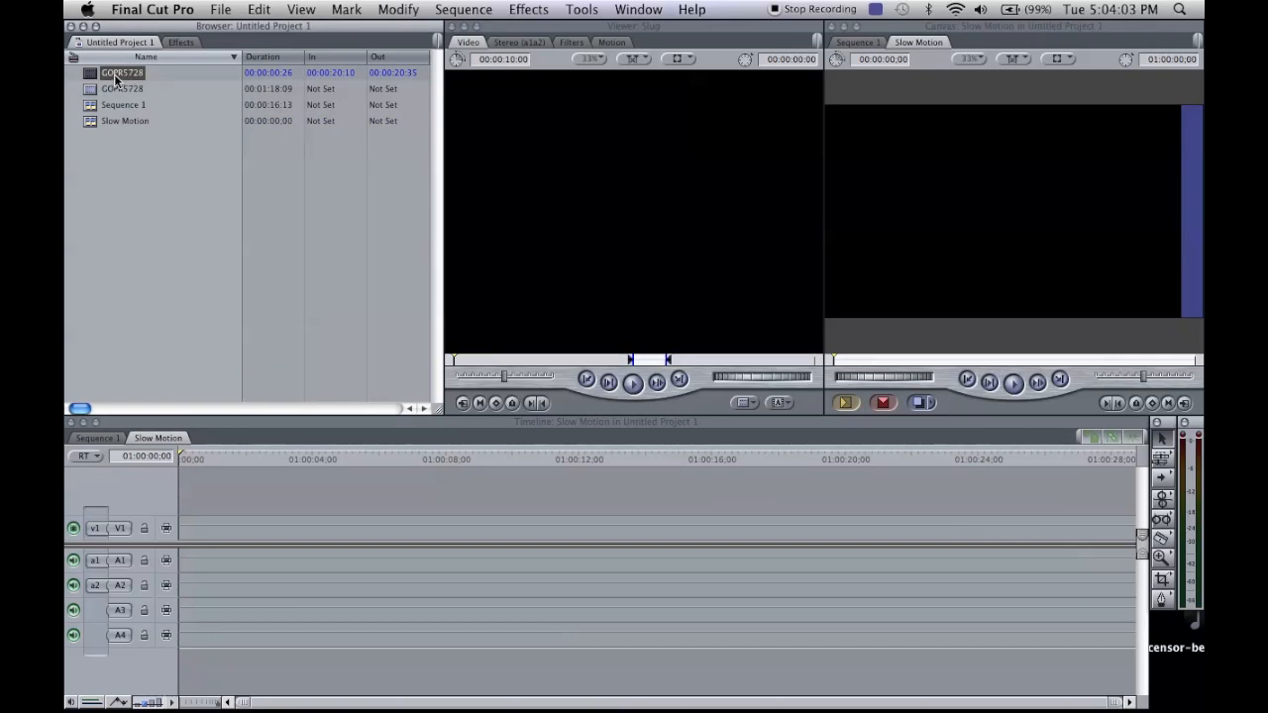
pyautogui.moveTo(115, 77); pyautogui.dragTo(193, 537)
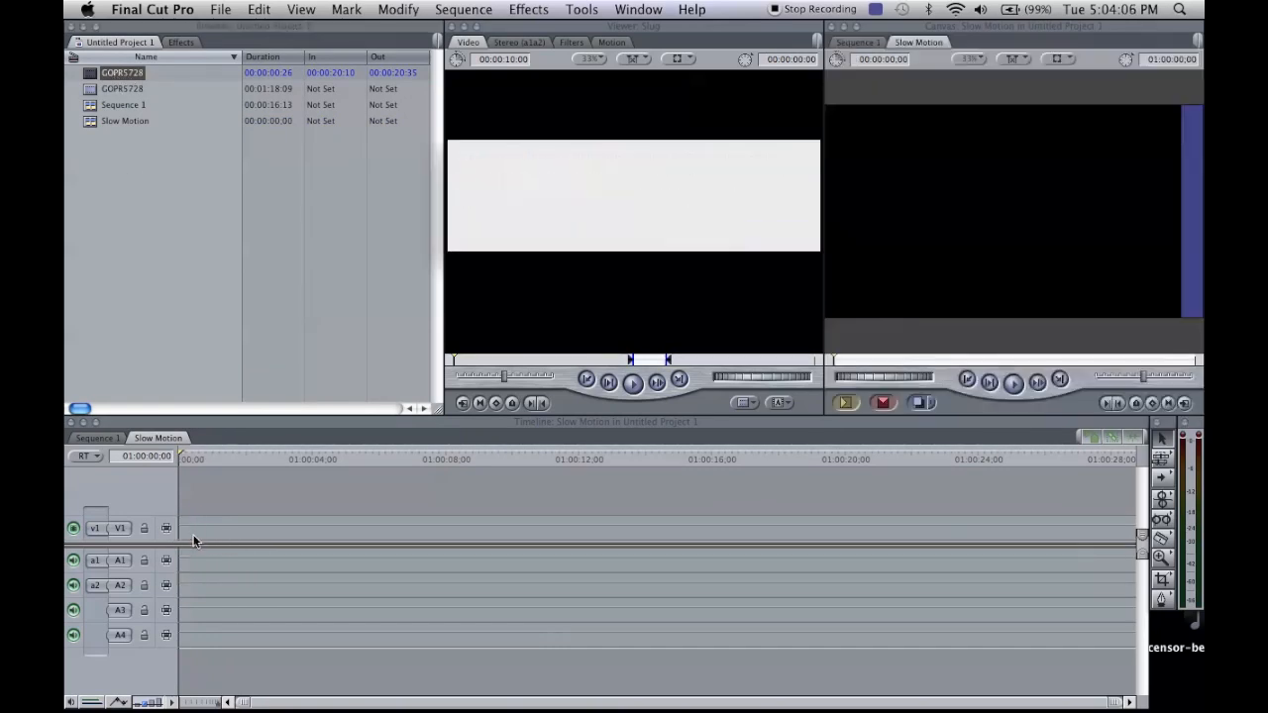
pyautogui.press('Return')
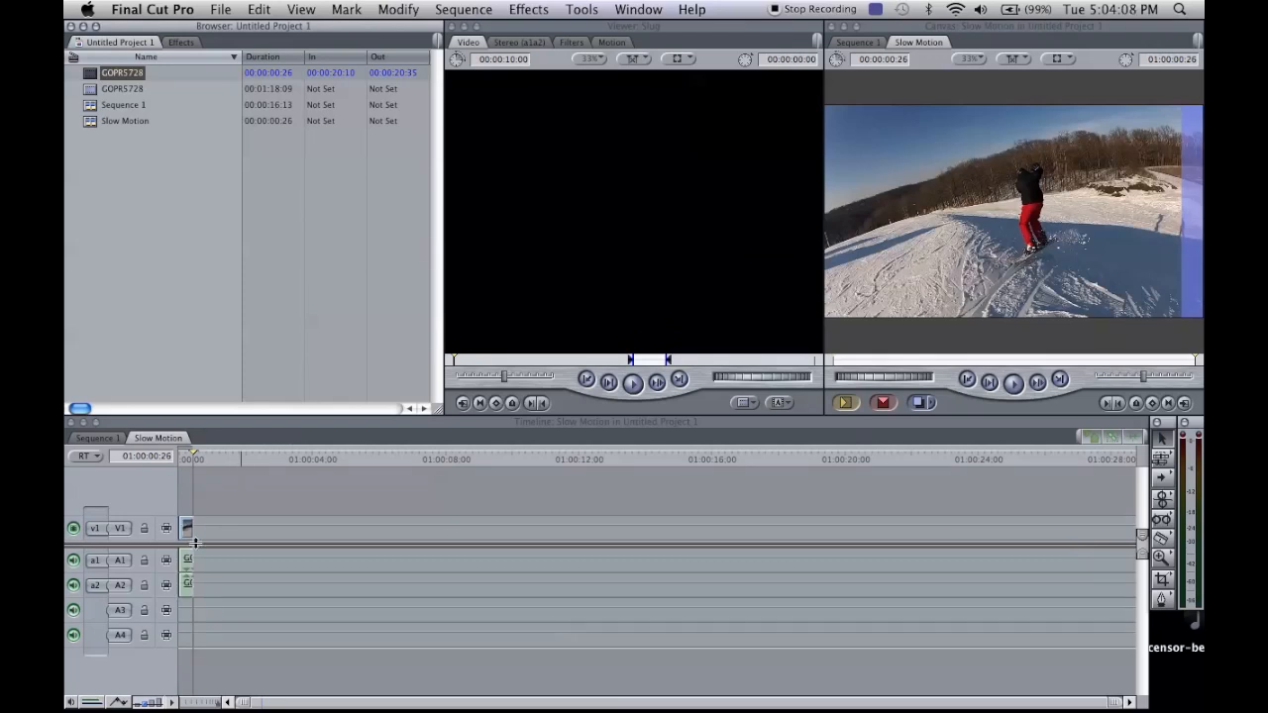
# Step: Copy the short clip and paste it repeatedly end to end until the Slow Motion sequence reaches 00:00:13:52
pyautogui.click(186, 536)
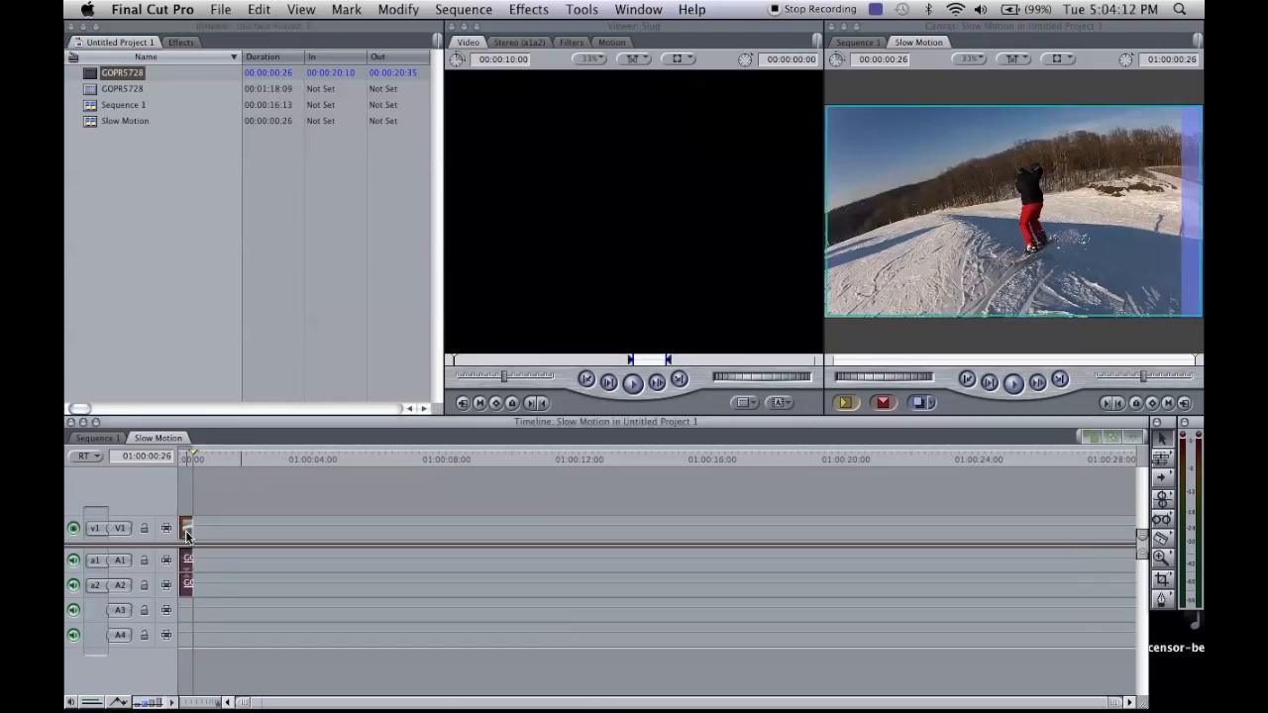
pyautogui.press('super+v')
pyautogui.press('super+v')
pyautogui.press('super+v')
pyautogui.press('super+v')
pyautogui.press('super+v')
pyautogui.press('super+v')
pyautogui.press('super+v')
pyautogui.press('super+v')
pyautogui.press('super+v')
pyautogui.press('super+v')
pyautogui.press('super+v')
pyautogui.press('super+v')
pyautogui.press('super+v')
pyautogui.press('super+v')
pyautogui.press('super+v')
pyautogui.press('super+v')
pyautogui.press('super+v')
pyautogui.press('super+v')
pyautogui.press('super+v')
pyautogui.press('super+v')
pyautogui.press('super+v')
pyautogui.press('super+v')
pyautogui.press('super+v')
pyautogui.press('super+v')
pyautogui.press('super+v')
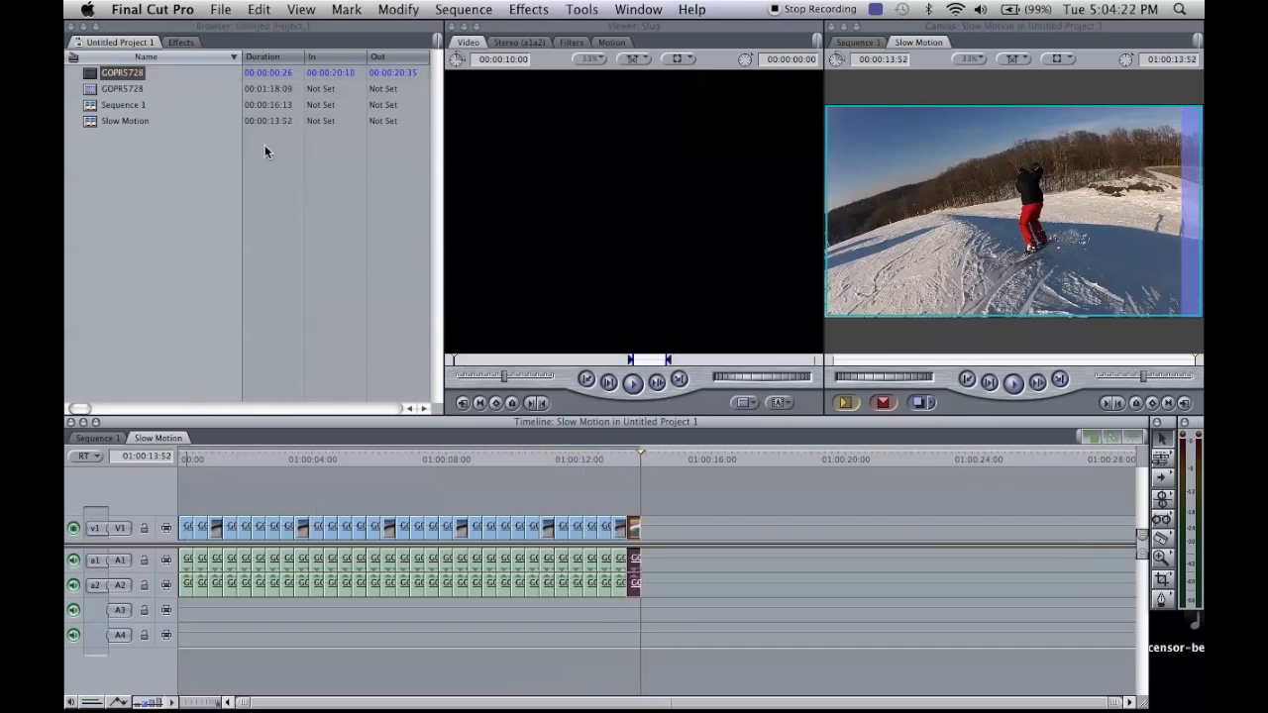
# Step: Switch to Sequence 1 and remove the short jump clip that follows the first segment
pyautogui.click(166, 157)
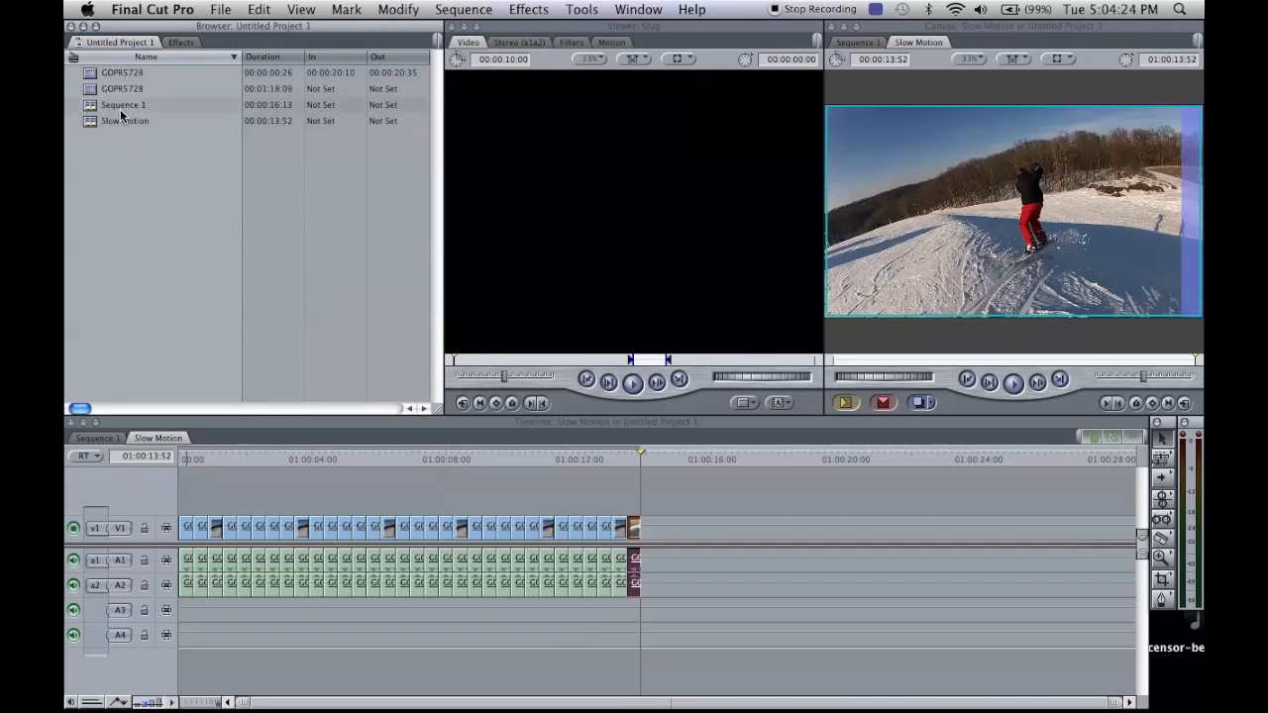
pyautogui.click(115, 442)
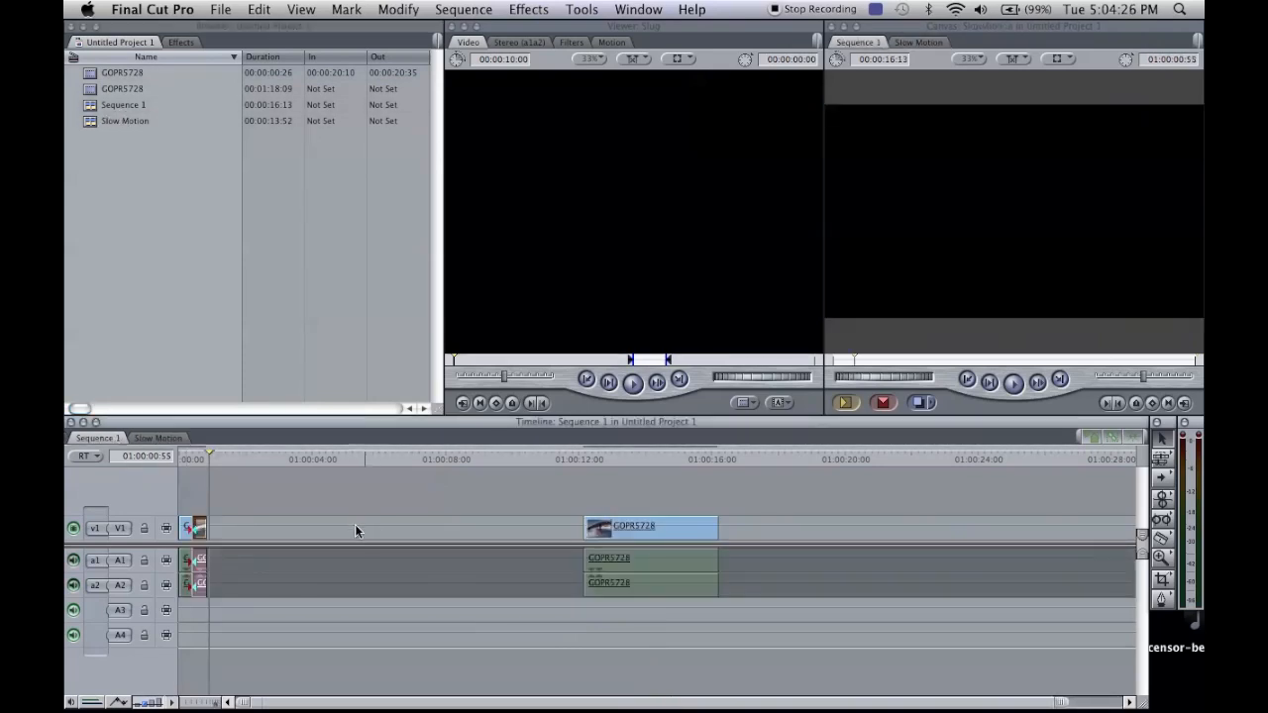
pyautogui.moveTo(200, 530); pyautogui.dragTo(203, 536)
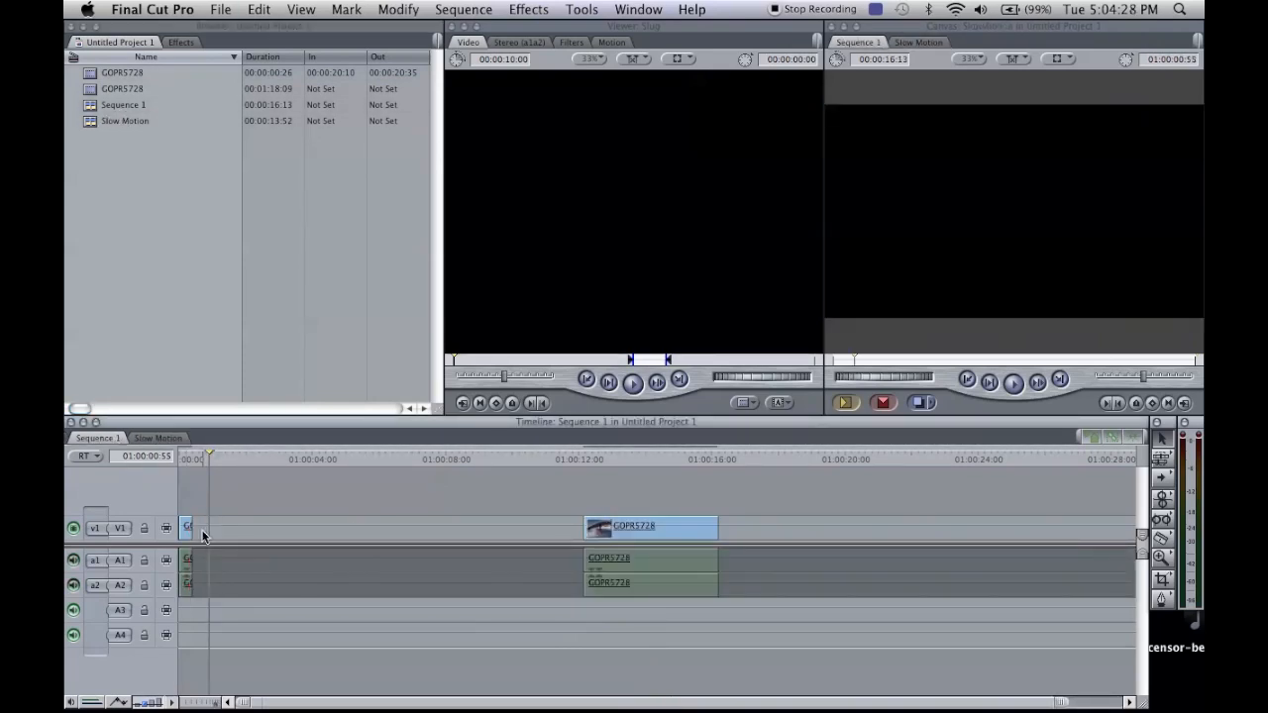
# Step: Place the Slow Motion sequence on V1 directly after the first segment, shifting the last GOPR5728 segment to follow it
pyautogui.click(93, 122)
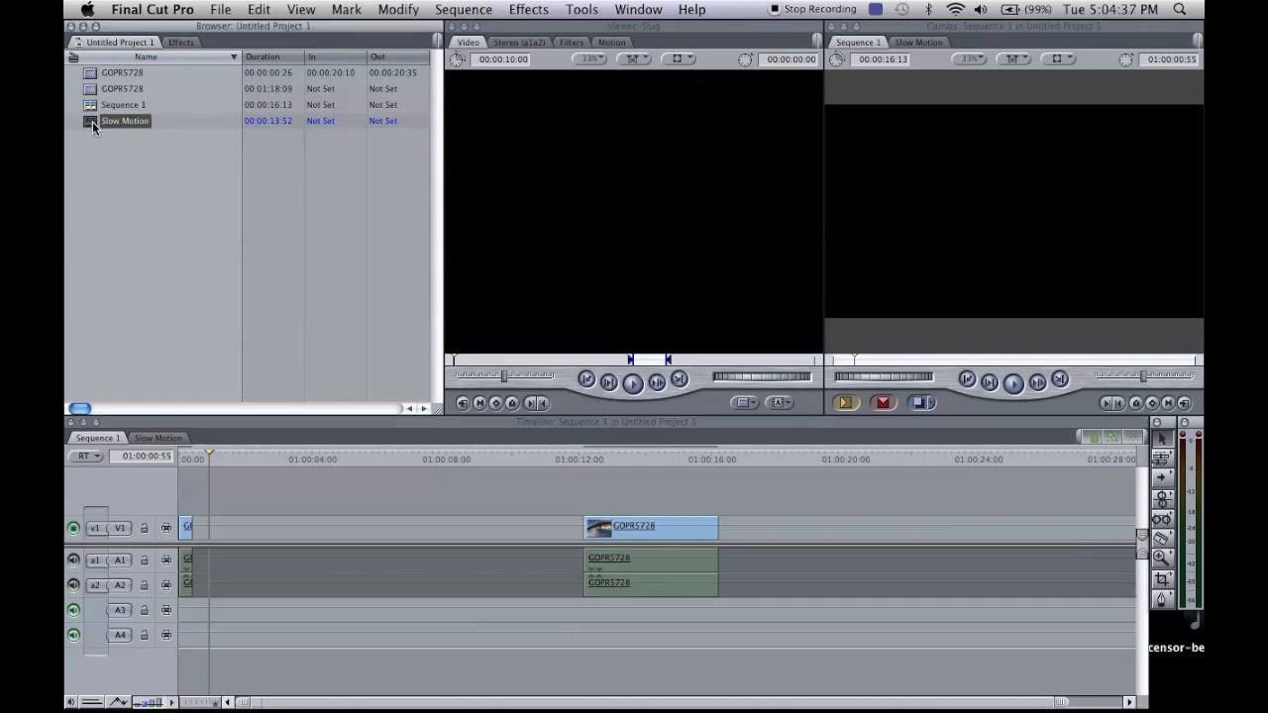
pyautogui.moveTo(92, 121); pyautogui.dragTo(229, 501)
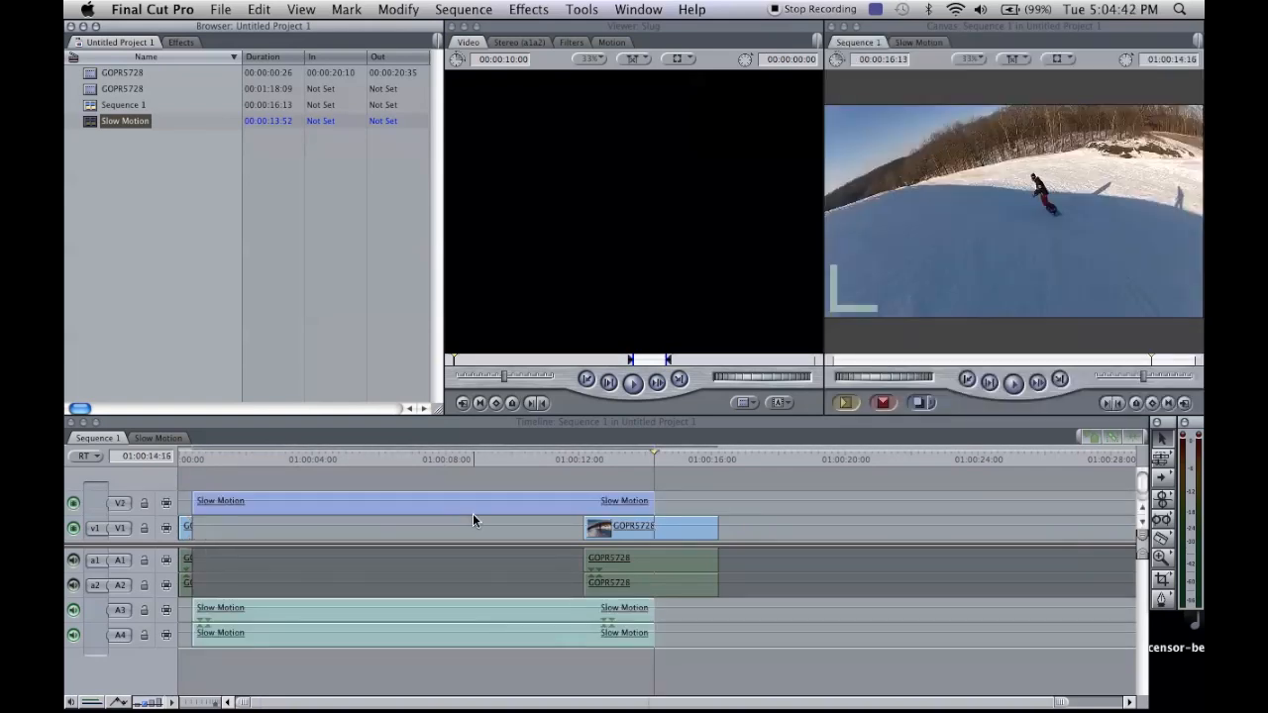
pyautogui.moveTo(683, 526); pyautogui.dragTo(744, 522)
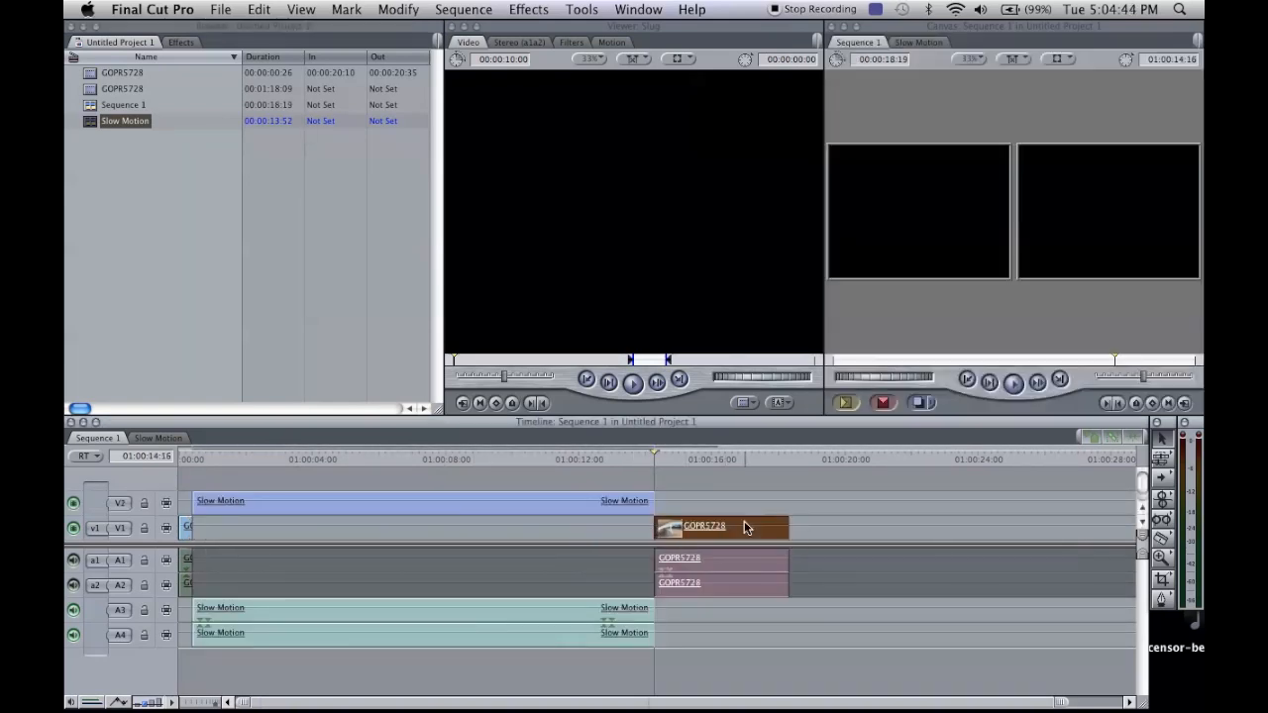
pyautogui.moveTo(542, 507); pyautogui.dragTo(546, 526)
pyautogui.click(640, 514)
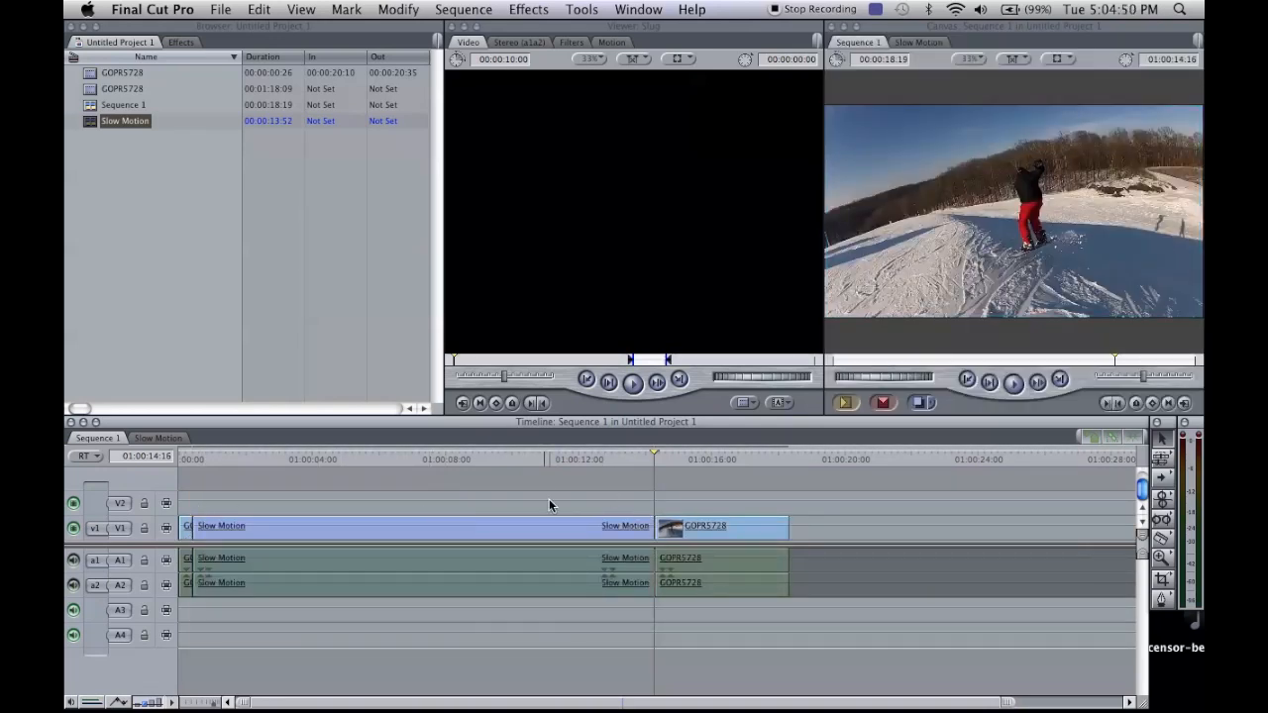
# Step: Select the nested Slow Motion clip and look through the effect bins, including video generators and audio transitions, for the Twixtor filter
pyautogui.click(493, 528)
pyautogui.click(189, 44)
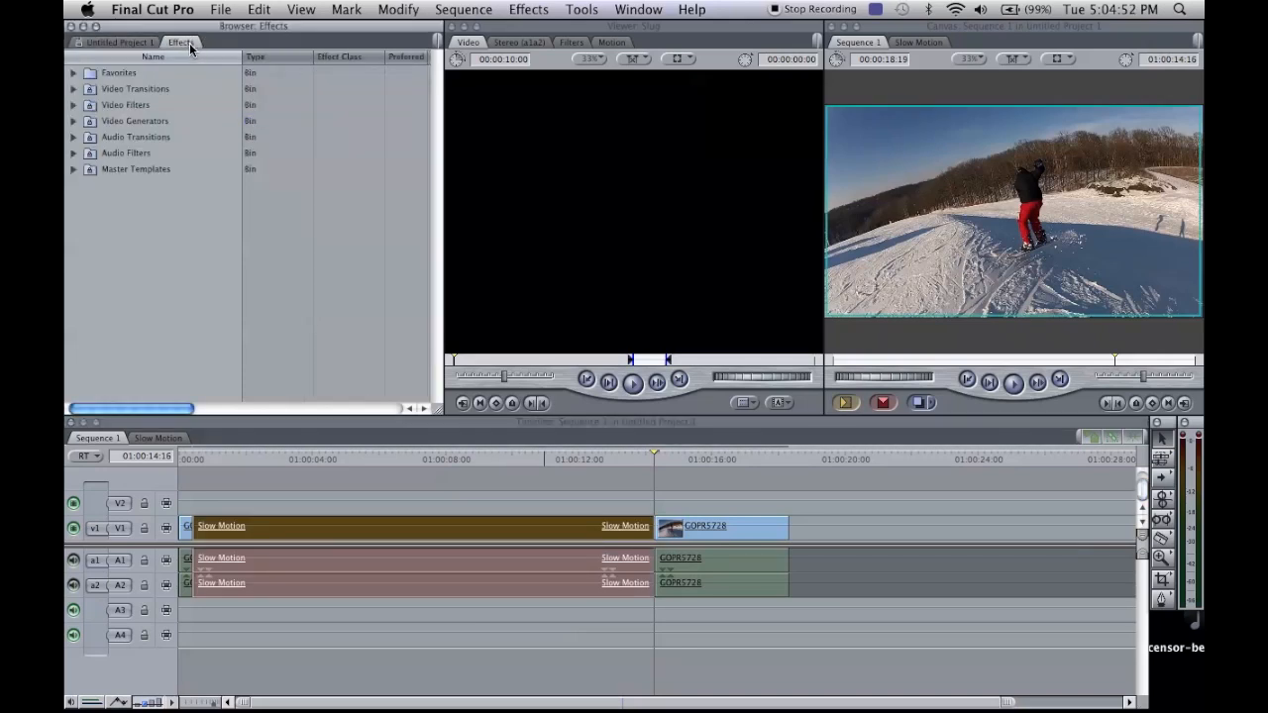
pyautogui.click(75, 154)
pyautogui.click(72, 122)
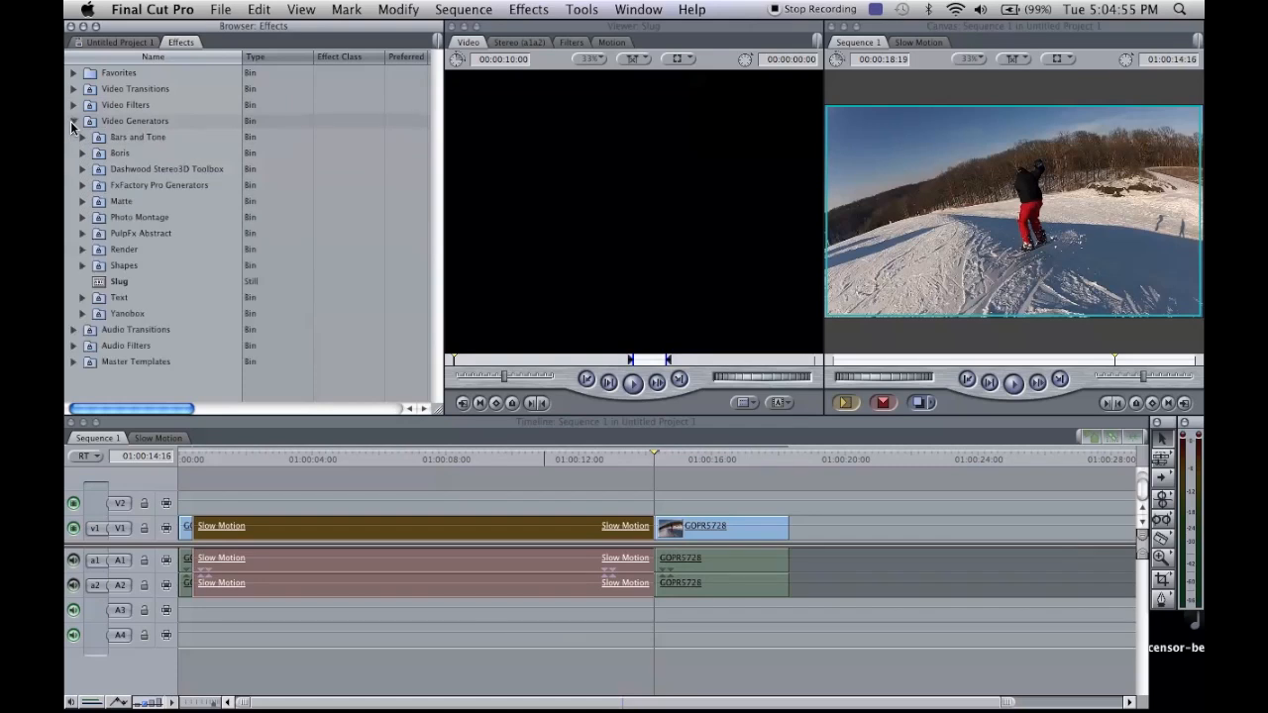
pyautogui.click(75, 250)
pyautogui.click(77, 300)
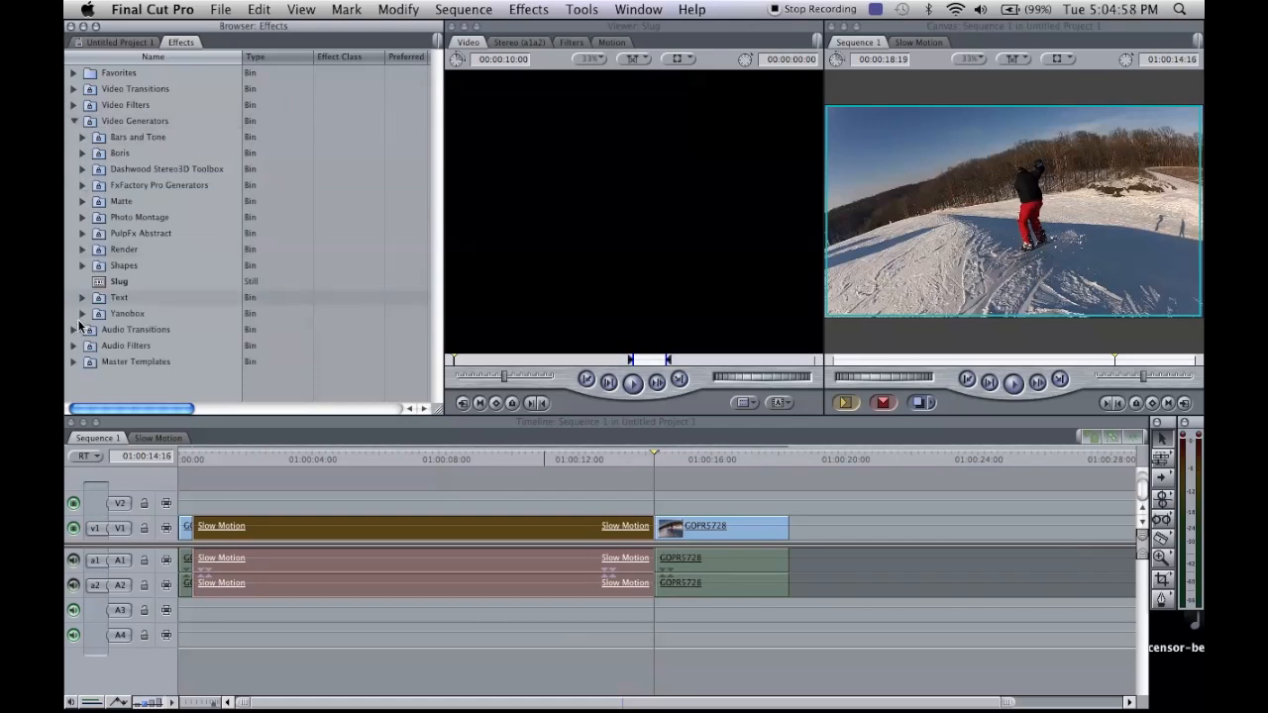
pyautogui.click(73, 330)
pyautogui.scroll(-5, 123, 280)
pyautogui.click(82, 334)
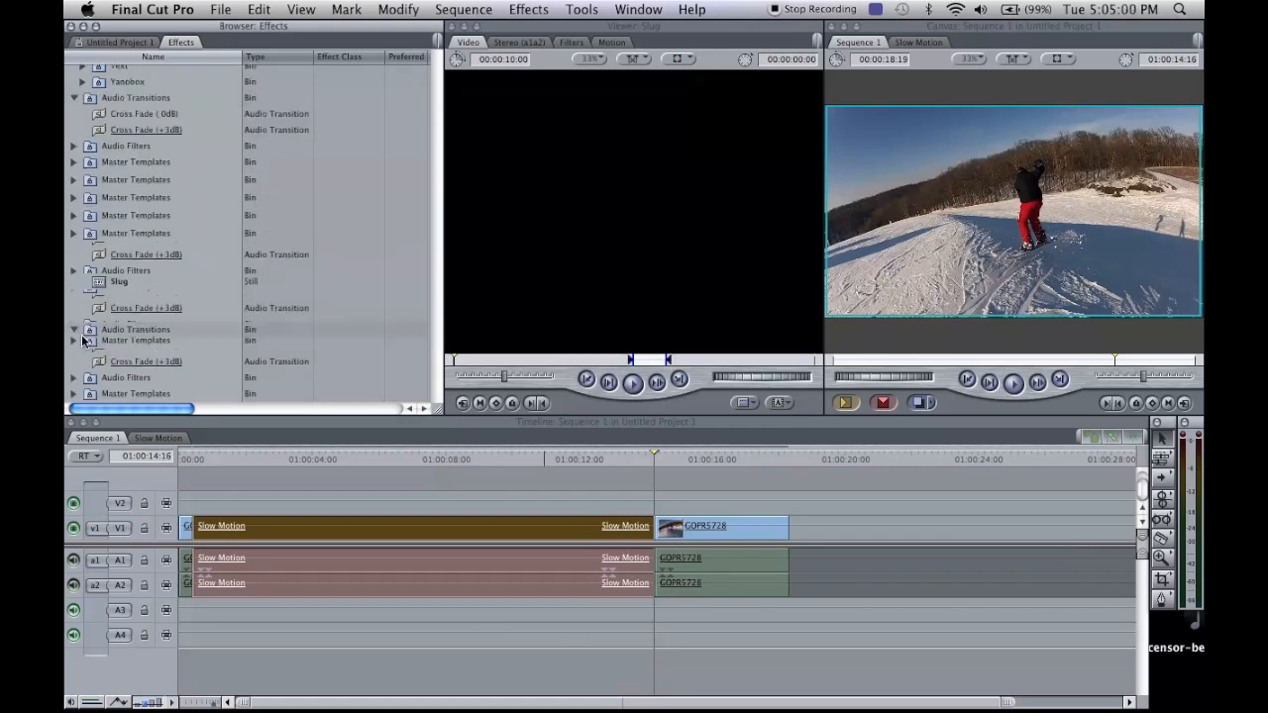
pyautogui.scroll(-6, 106, 296)
pyautogui.scroll(-5, 106, 298)
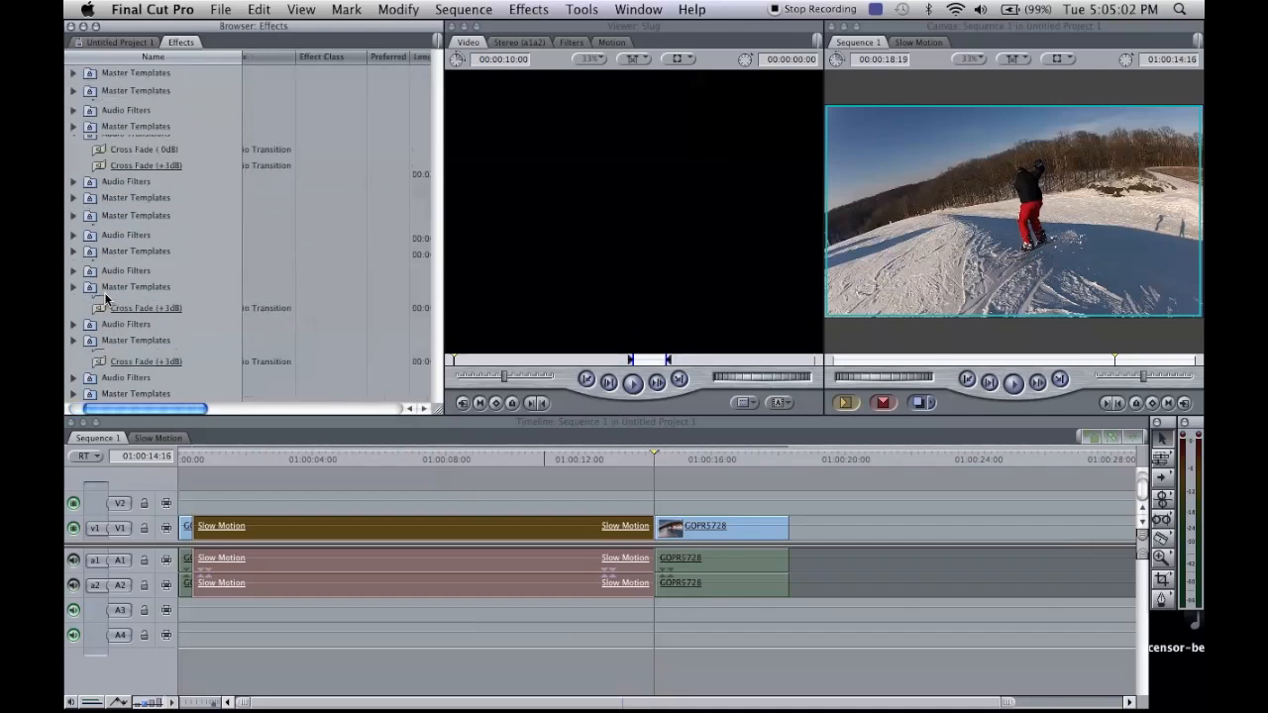
pyautogui.hscroll(2, 106, 298)
pyautogui.scroll(10, 105, 299)
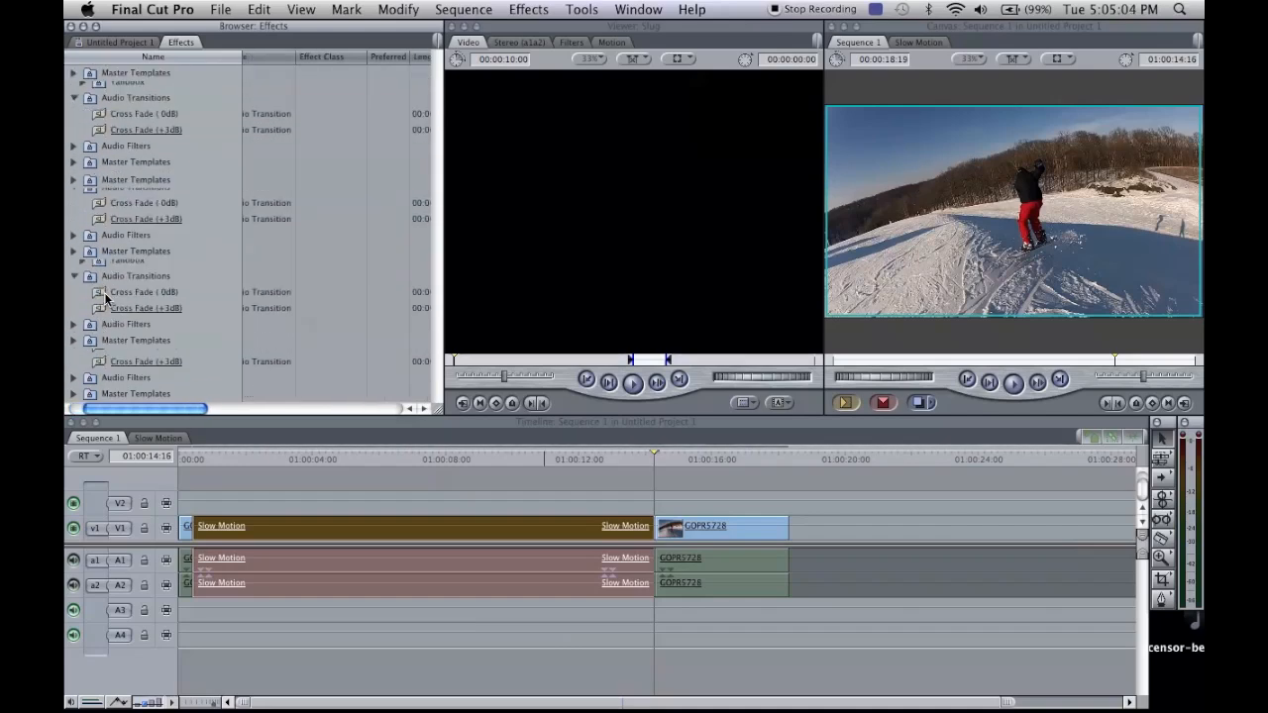
pyautogui.scroll(-3, 97, 256)
# Step: Locate Twixtor 4.5 FxPlug in the RE:Vision Plug-ins bin and open its filter settings
pyautogui.click(82, 186)
pyautogui.click(82, 169)
pyautogui.click(82, 154)
pyautogui.click(83, 138)
pyautogui.click(83, 124)
pyautogui.scroll(-15, 141, 268)
pyautogui.click(183, 340)
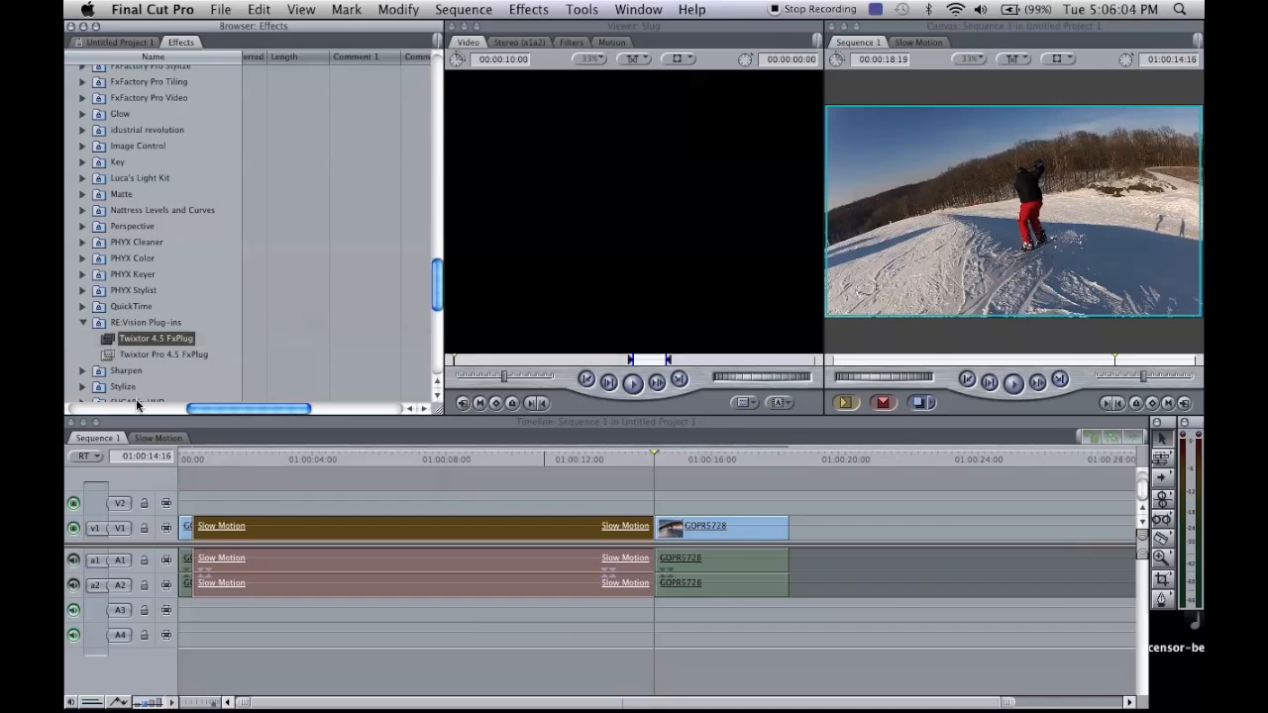
pyautogui.doubleClick(106, 341)
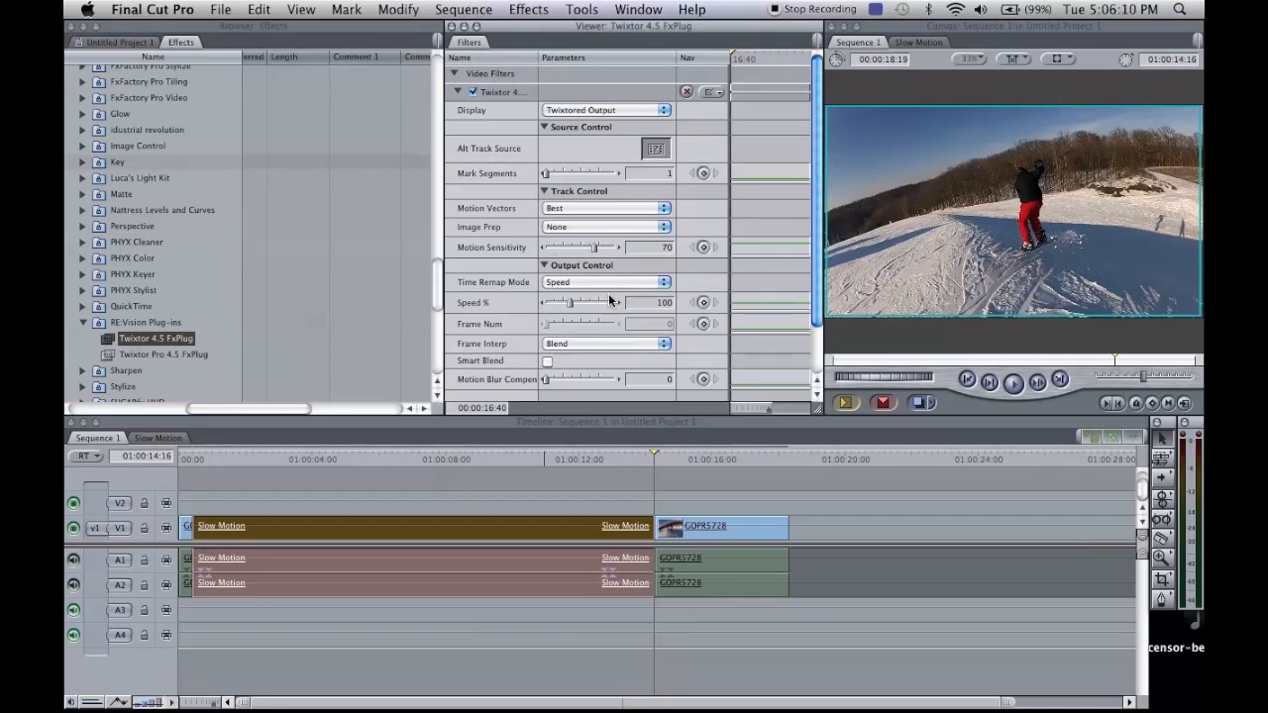
# Step: Keep Twixtor's motion vectors at Best and set its image prep to Contrast/Edge Enhance
pyautogui.click(565, 209)
pyautogui.click(572, 210)
pyautogui.click(580, 227)
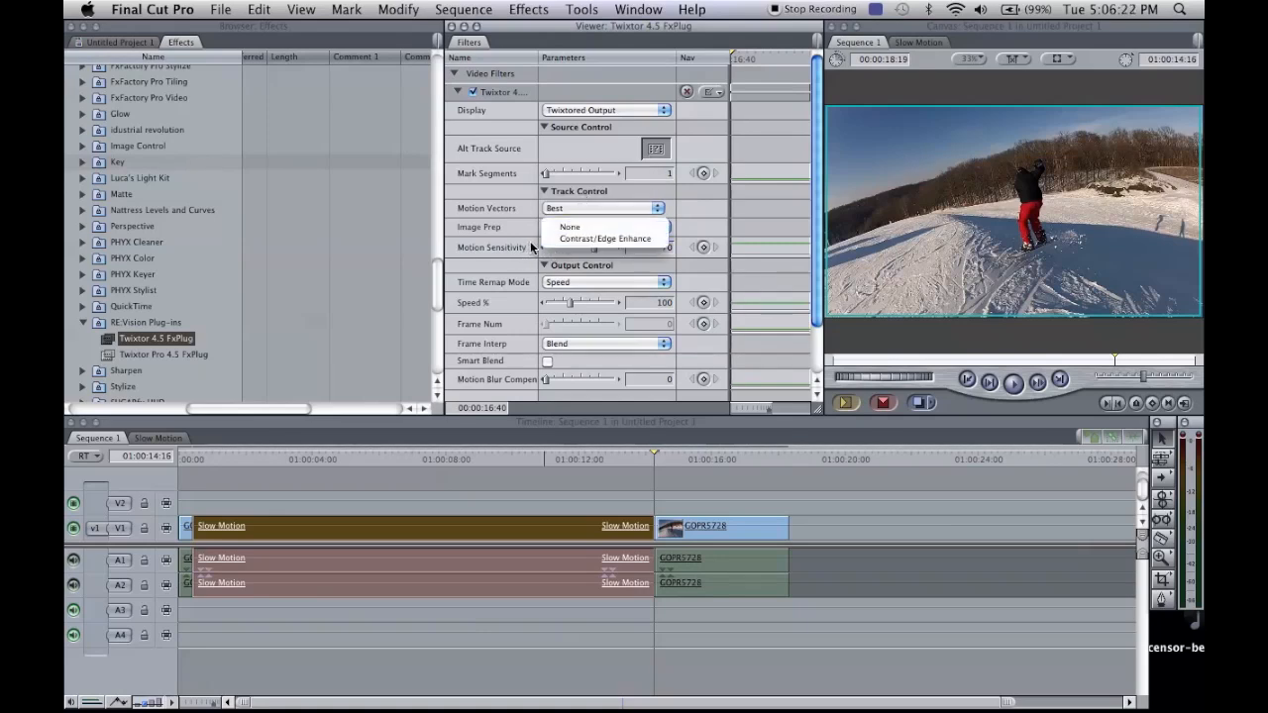
pyautogui.click(528, 254)
pyautogui.click(559, 228)
pyautogui.click(507, 241)
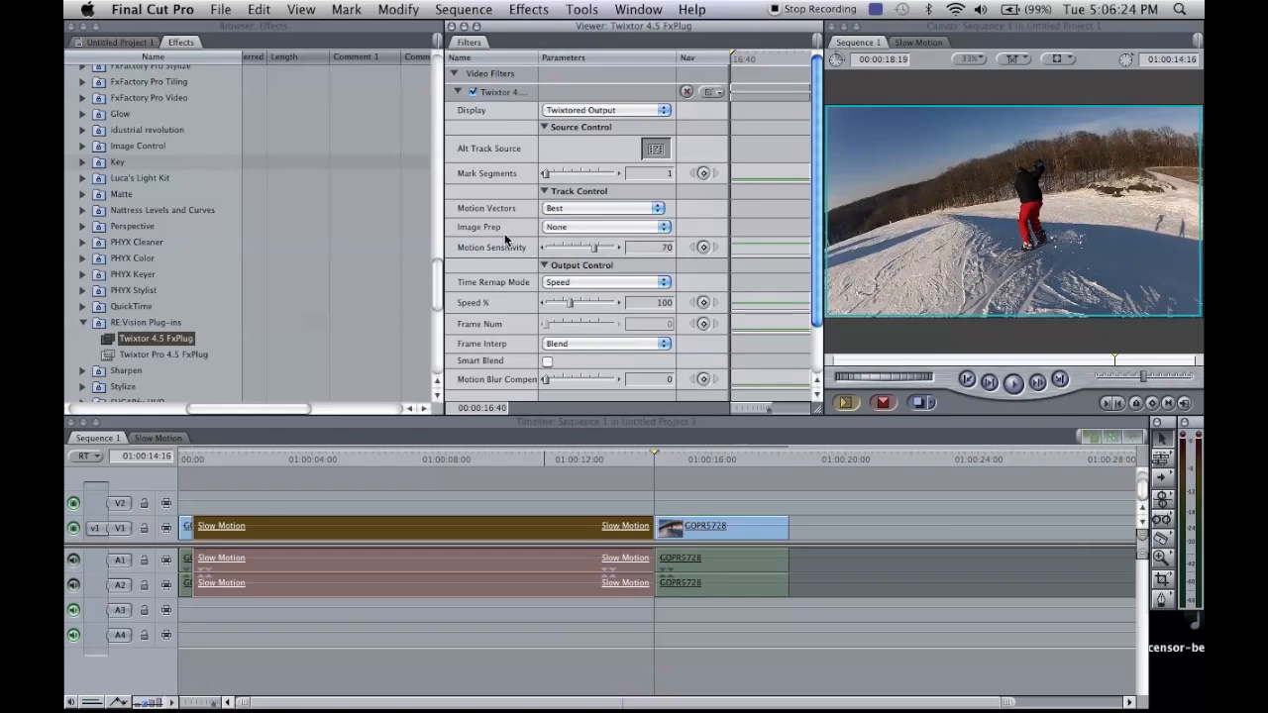
pyautogui.click(573, 229)
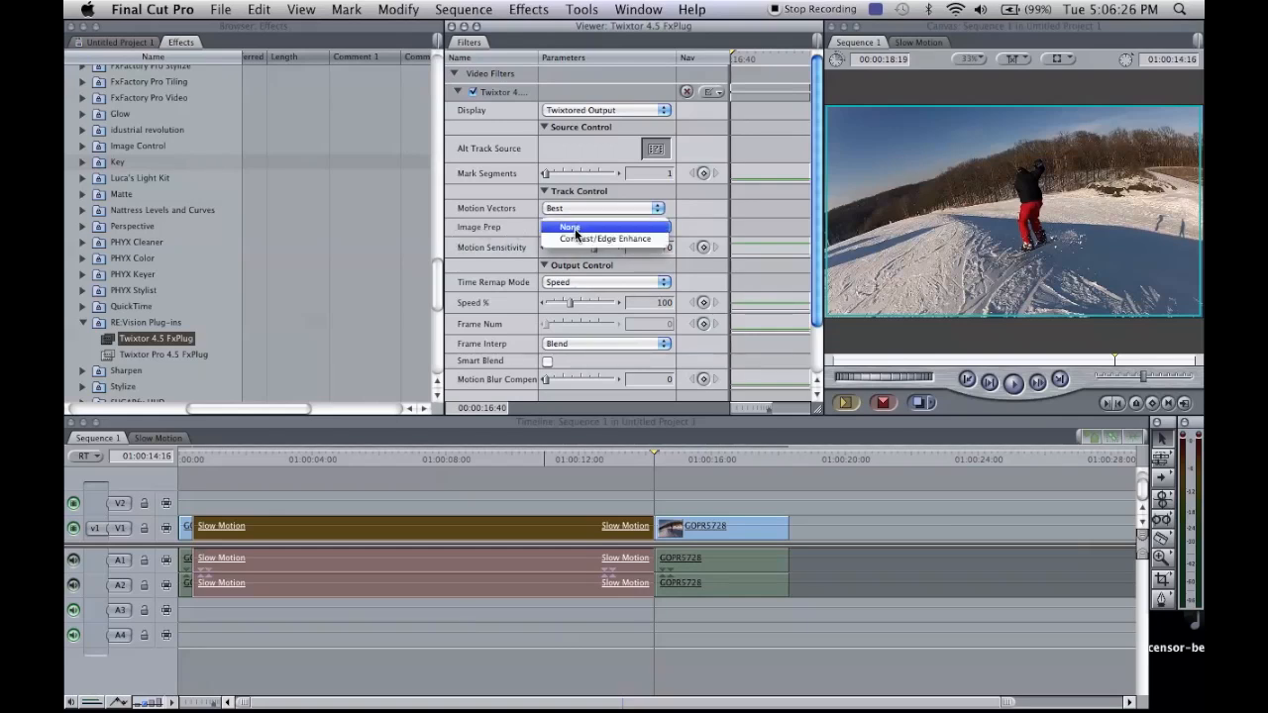
pyautogui.click(584, 238)
# Step: Set Twixtor's output speed to 5% and its frame interpolation to Motion Weighted Blend
pyautogui.scroll(-2, 486, 218)
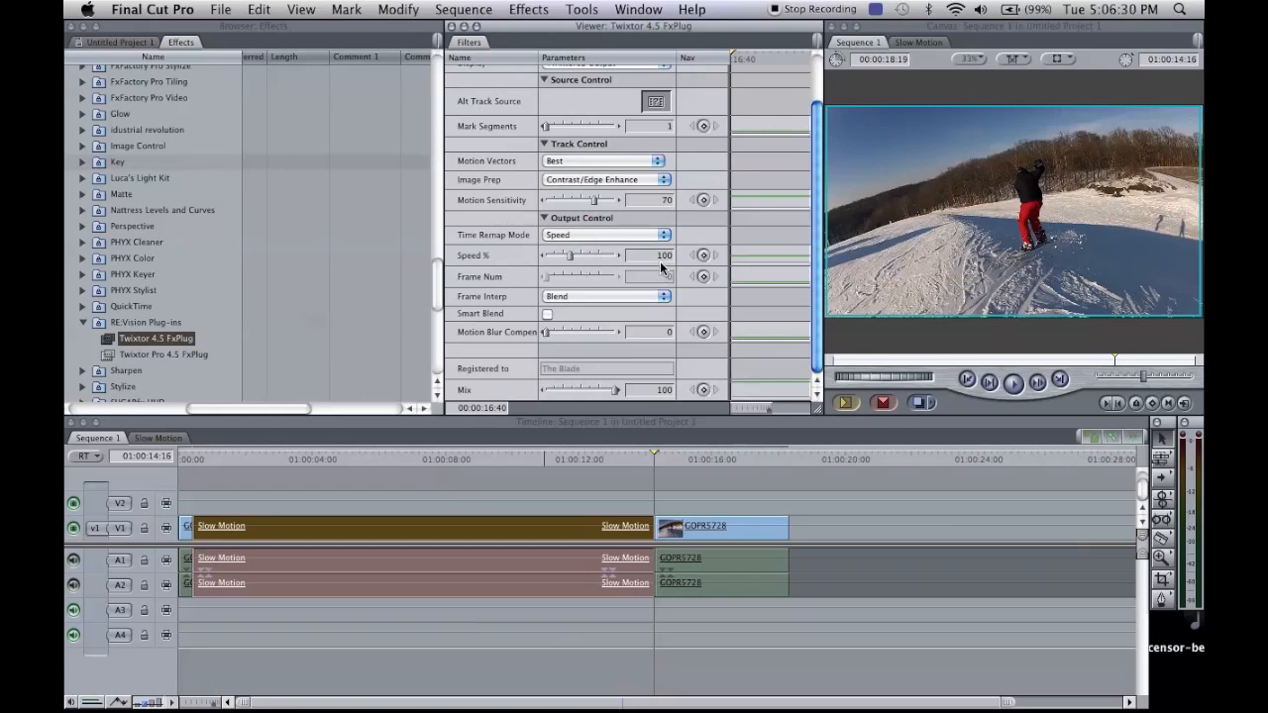
pyautogui.press('BackSpace')
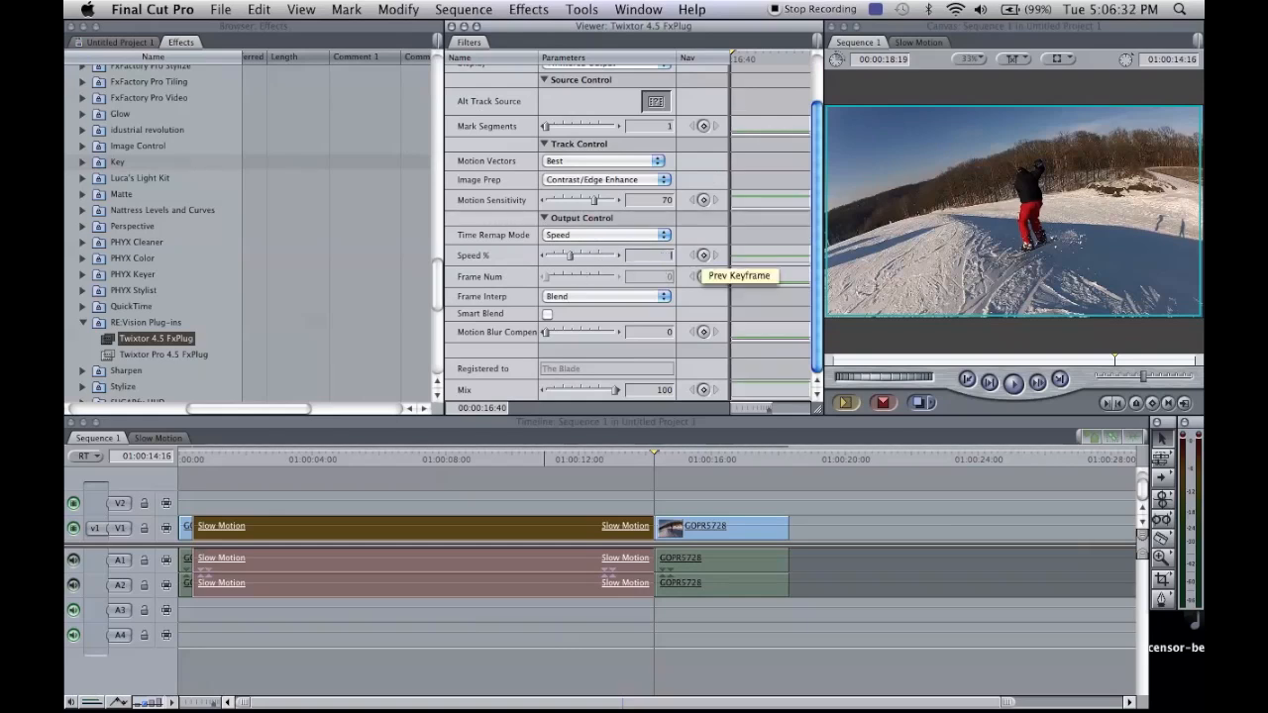
pyautogui.click(606, 294)
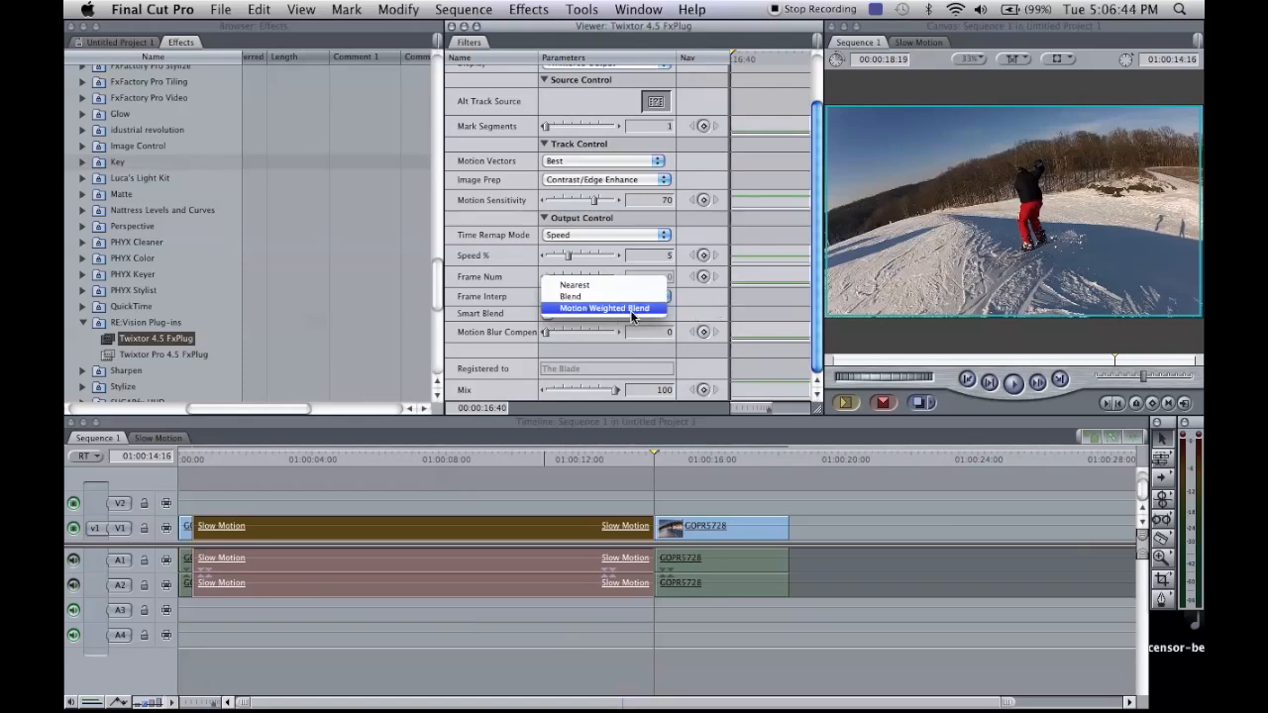
pyautogui.click(630, 310)
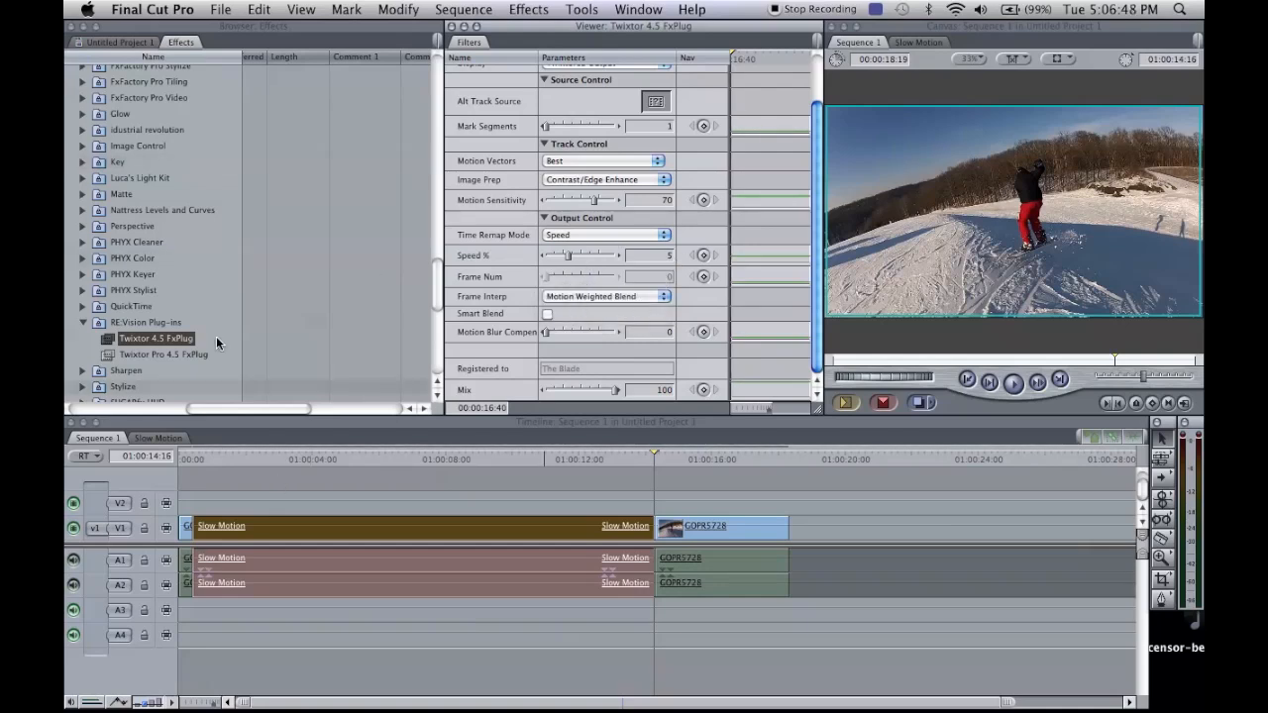
# Step: Apply the configured Twixtor 4.5 FxPlug filter to the nested Slow Motion clip in Sequence 1
pyautogui.moveTo(116, 342); pyautogui.dragTo(275, 536)
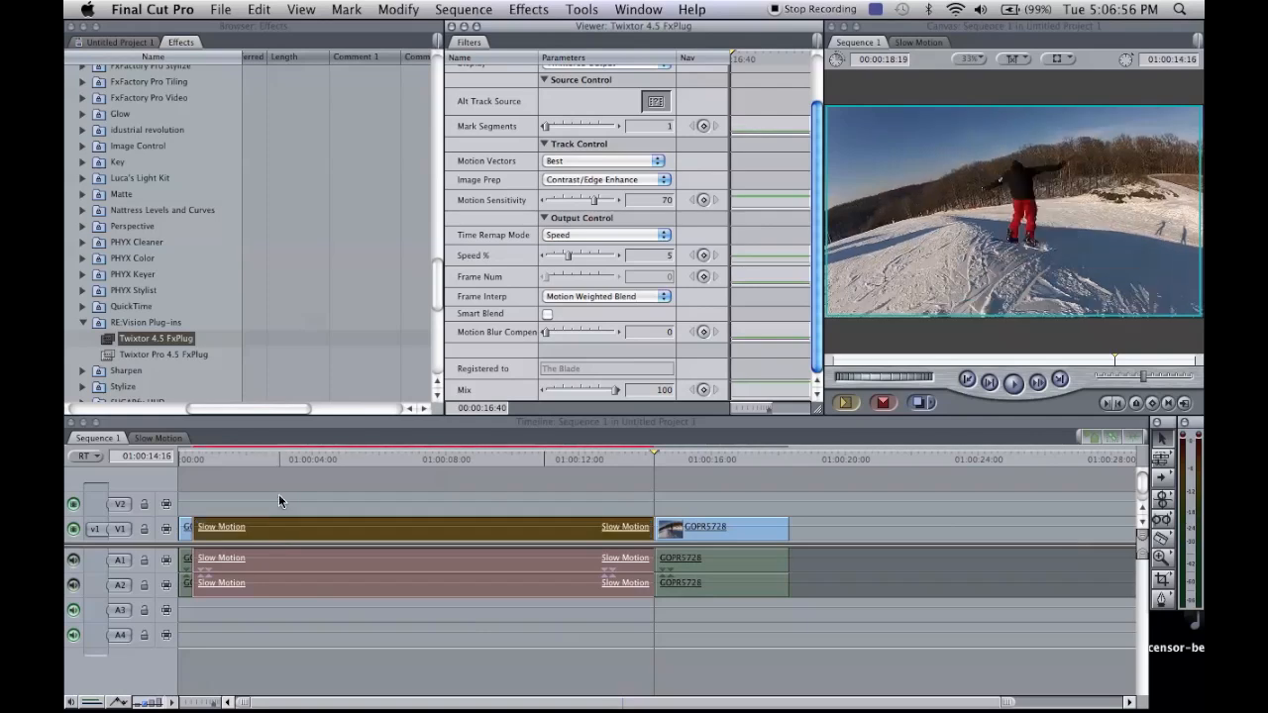
pyautogui.click(441, 9)
pyautogui.click(326, 521)
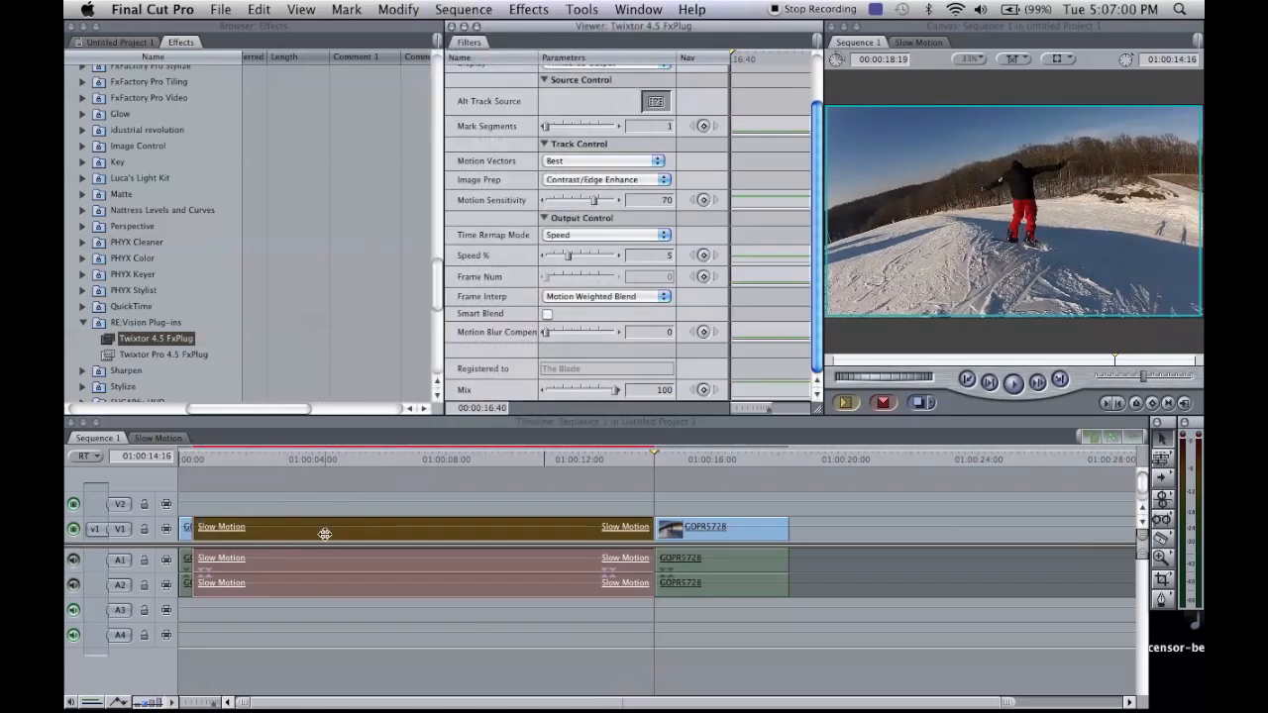
pyautogui.click(324, 536)
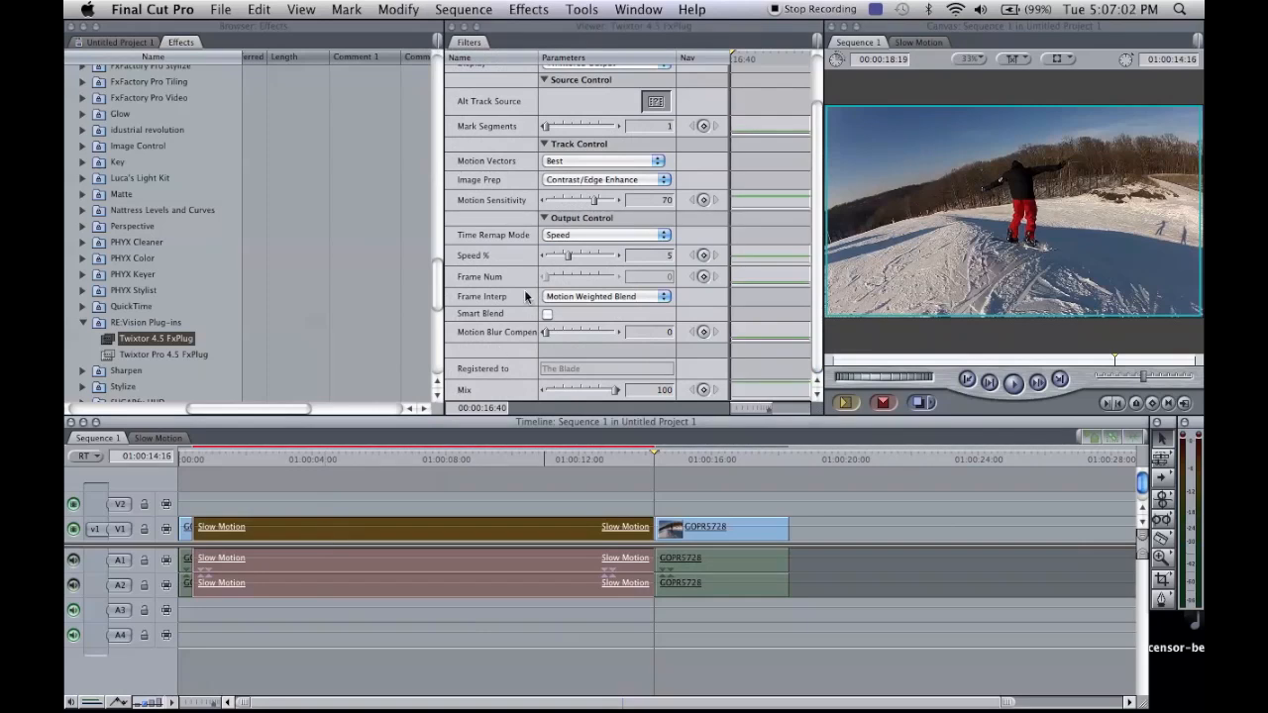
pyautogui.click(830, 8)
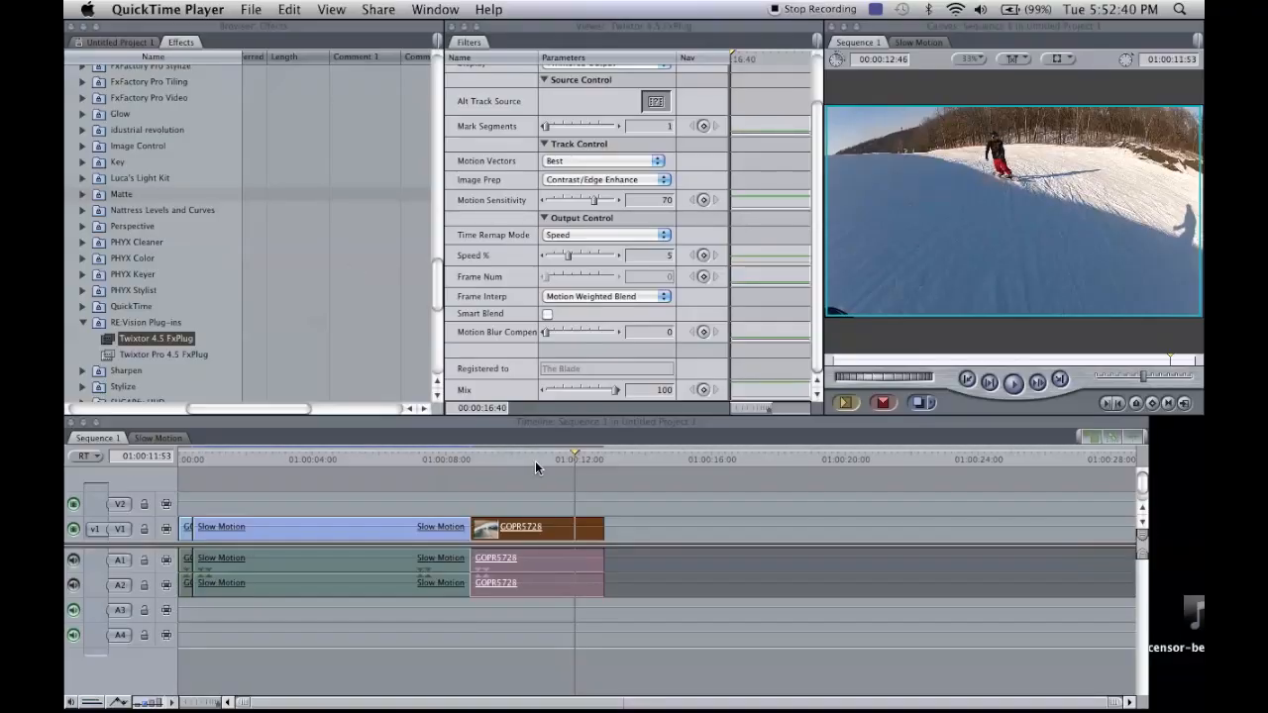
# Step: Play Sequence 1 from its start through the slow-motion jump into the last segment
pyautogui.click(544, 456)
pyautogui.moveTo(544, 455); pyautogui.dragTo(173, 458)
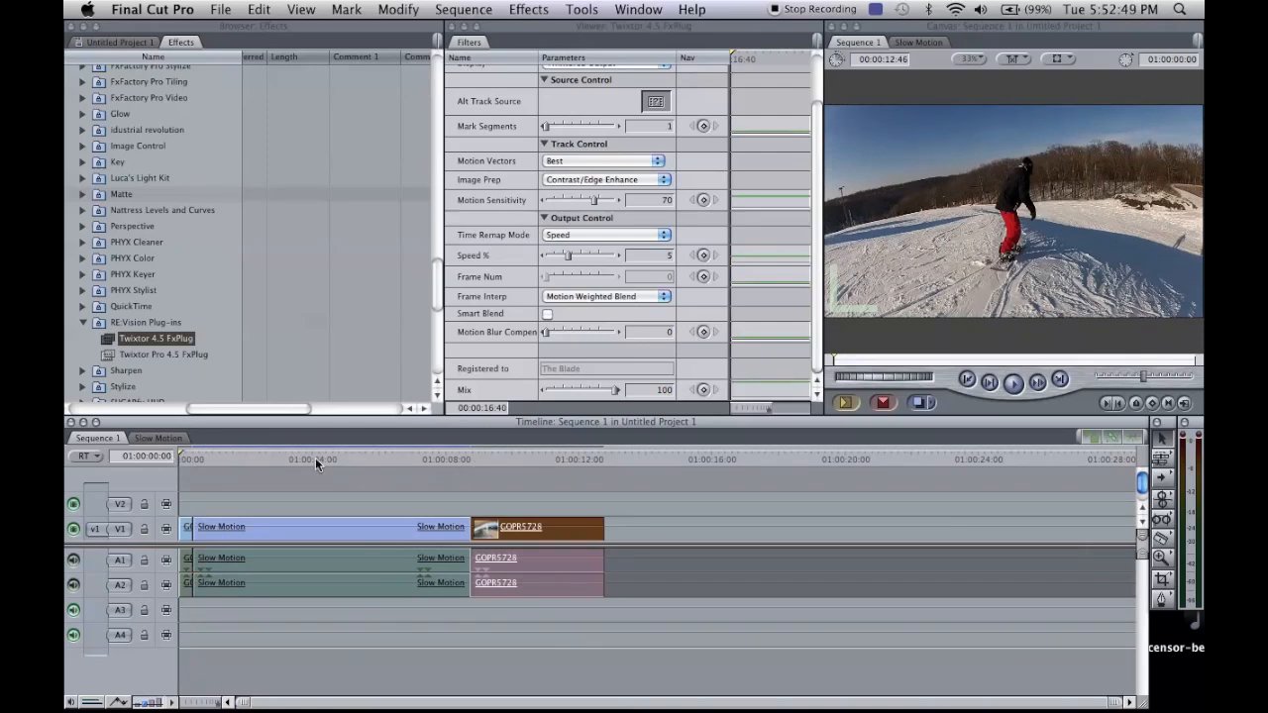
pyautogui.press('space')
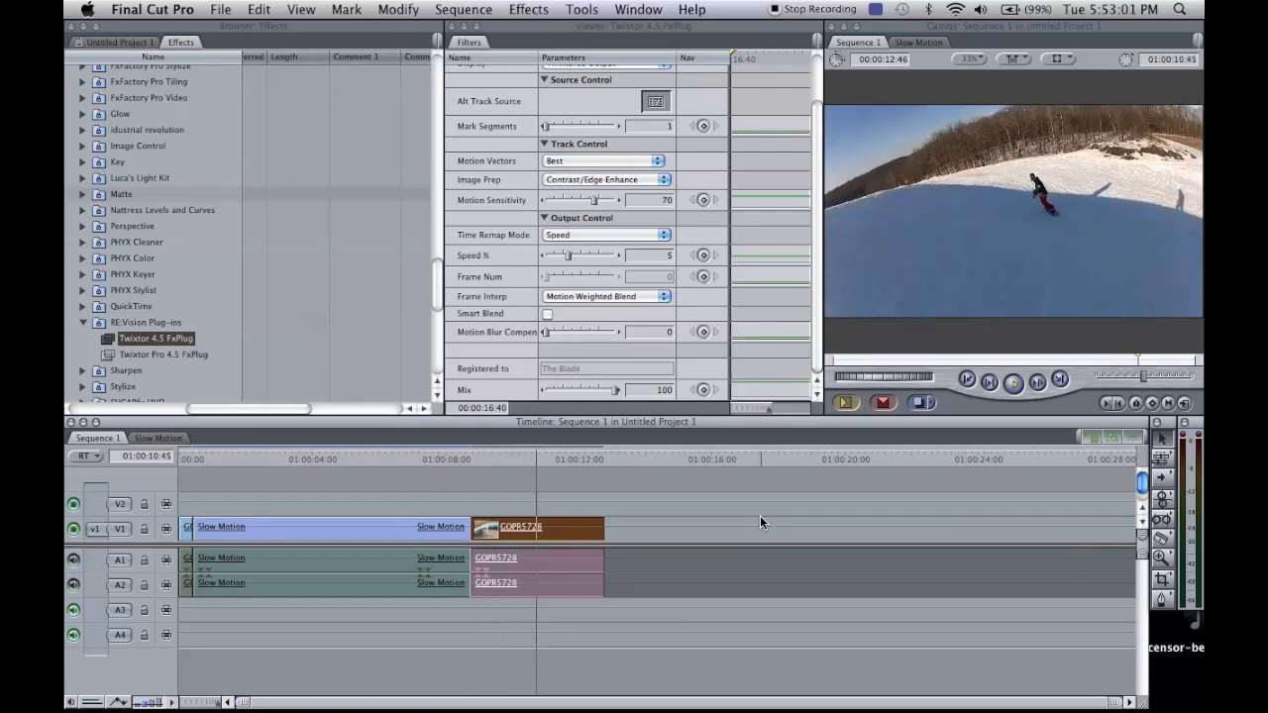
pyautogui.press('space')
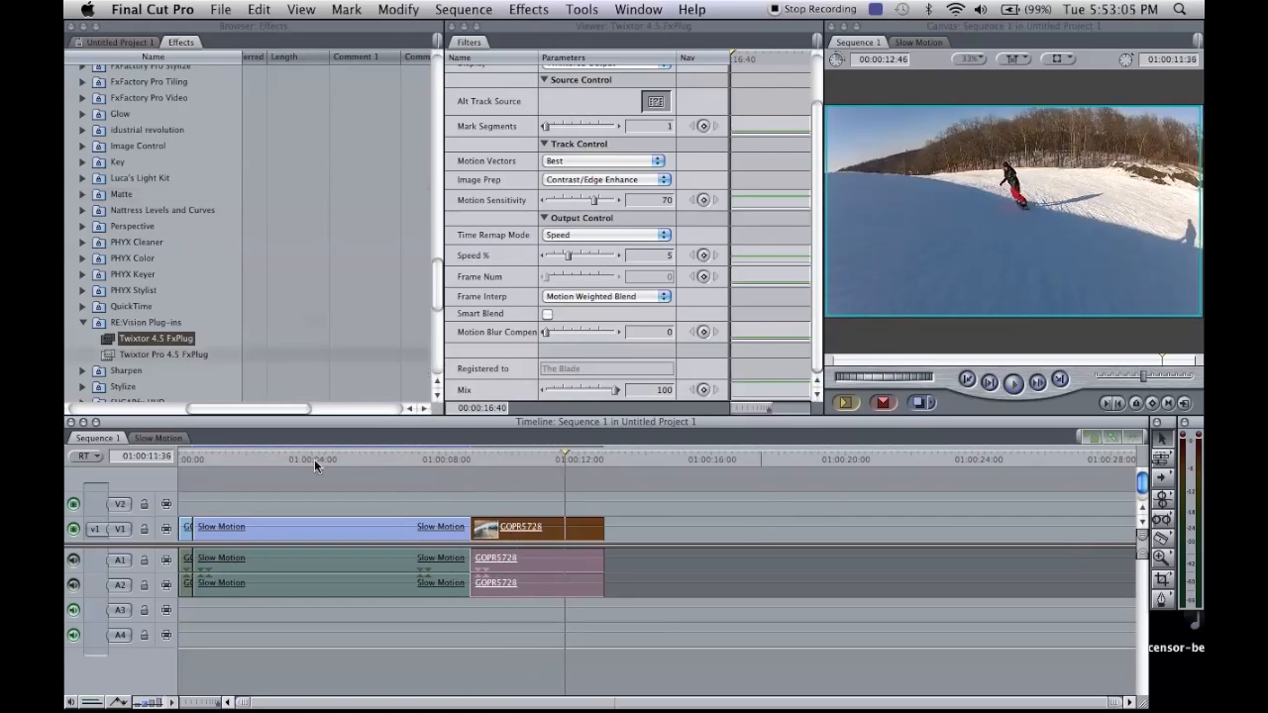
# Step: Scrub through the Slow Motion clip from about 01:00:01:30 to its end at 01:00:08:45 to examine the slowed jump
pyautogui.moveTo(404, 460); pyautogui.dragTo(228, 456)
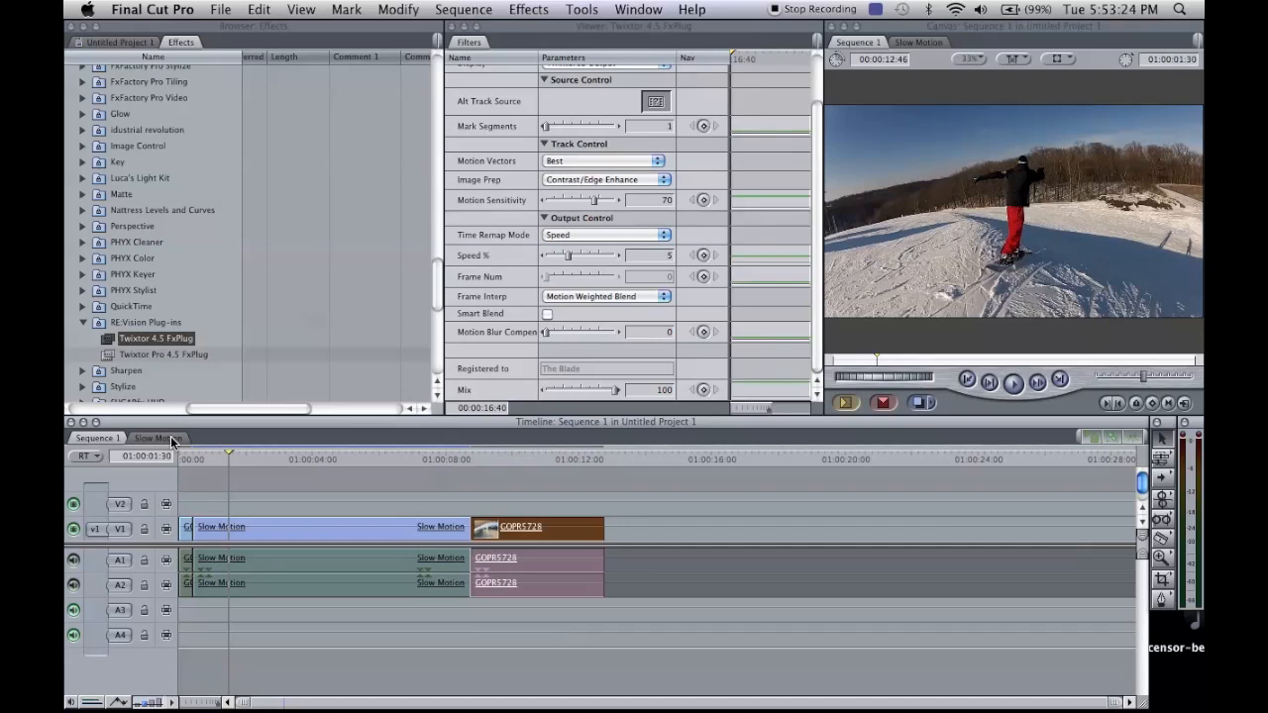
pyautogui.moveTo(238, 458); pyautogui.dragTo(414, 455)
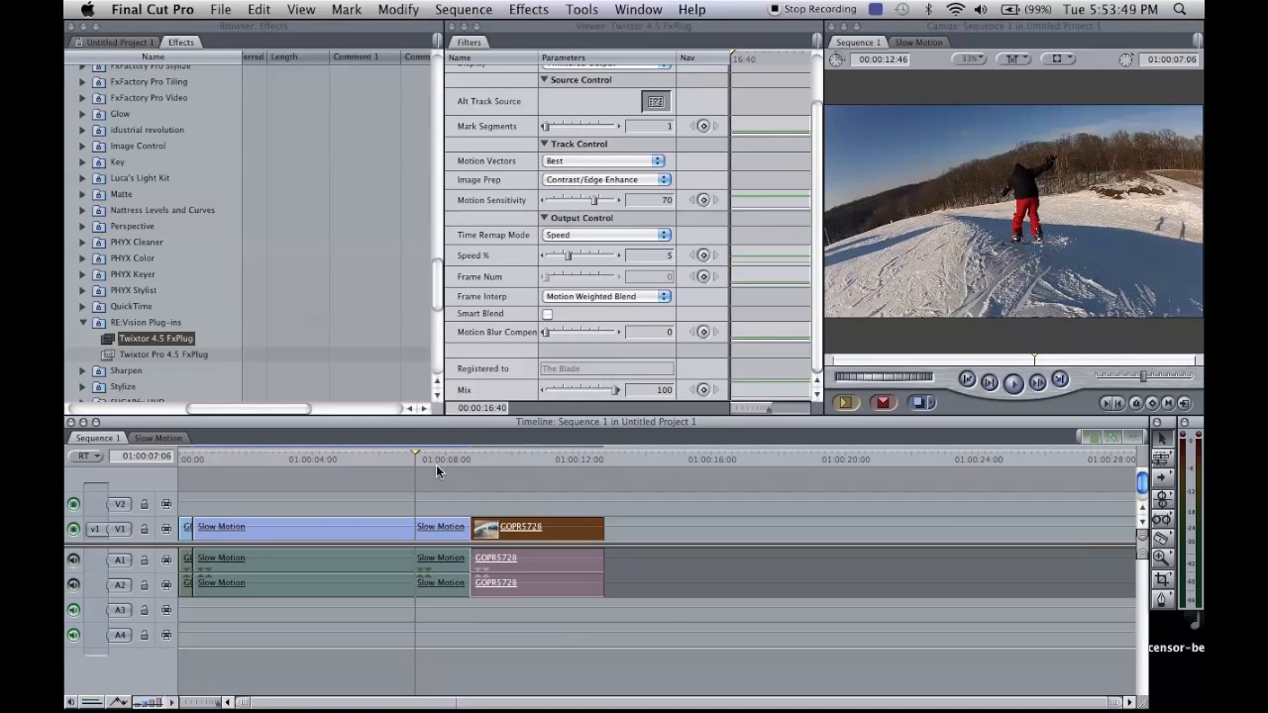
pyautogui.moveTo(416, 458); pyautogui.dragTo(471, 457)
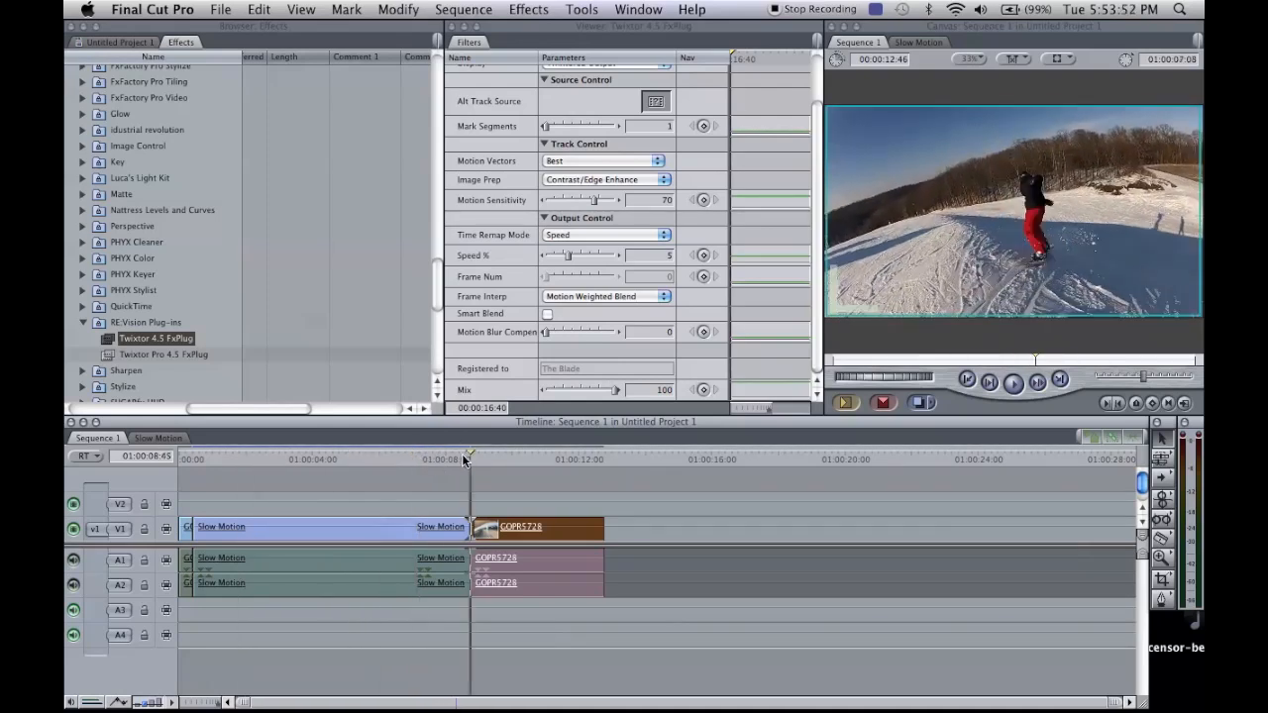